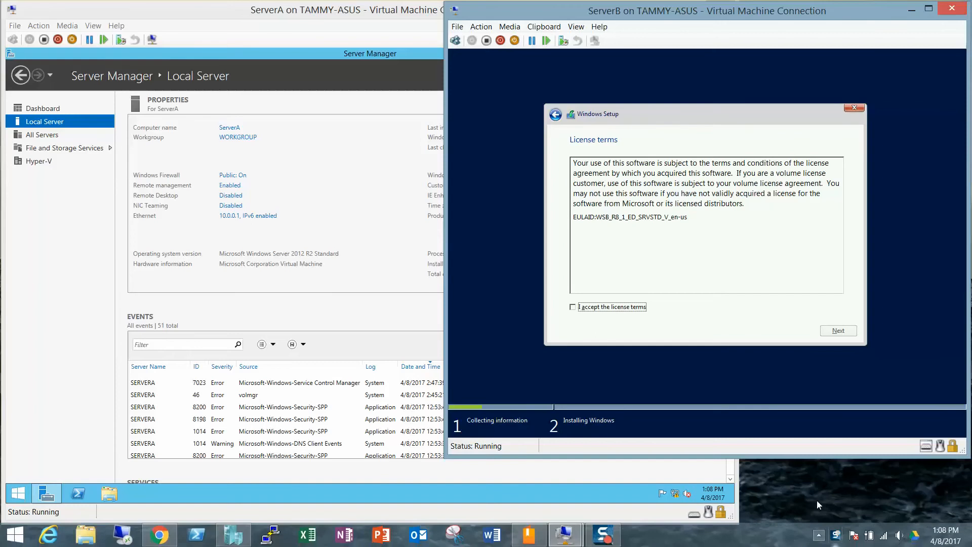
Accept the licence terms in ServerB's Windows Setup.
left_click(626, 305)
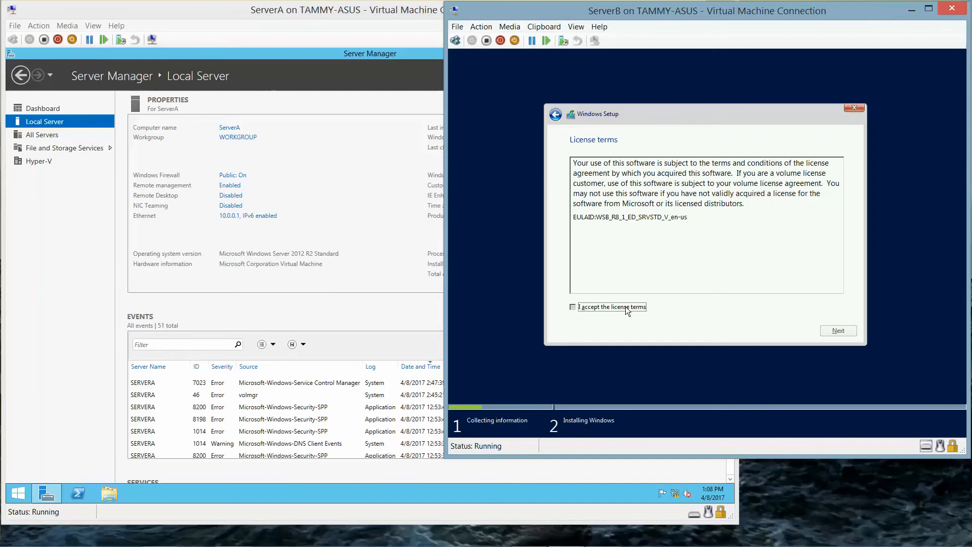
left_click(849, 330)
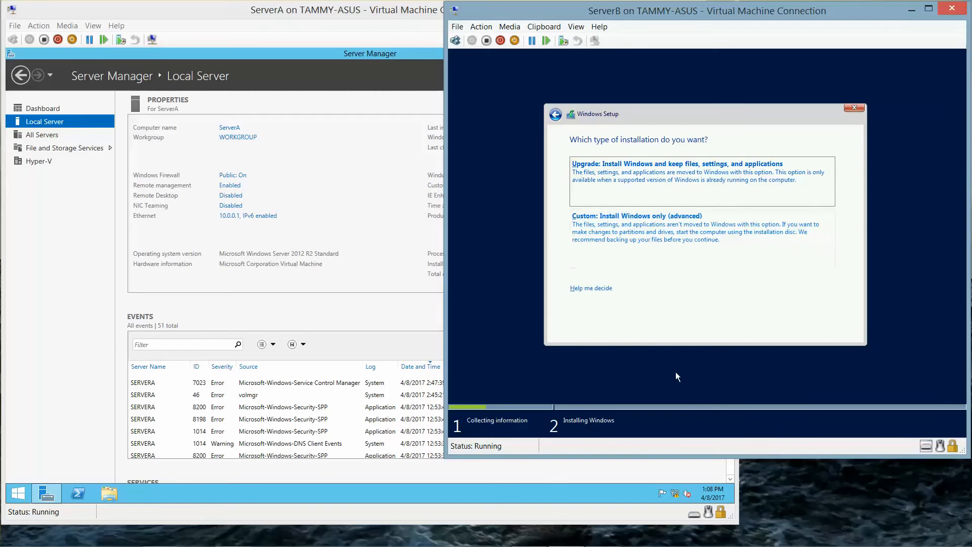
mouse_move(602, 542)
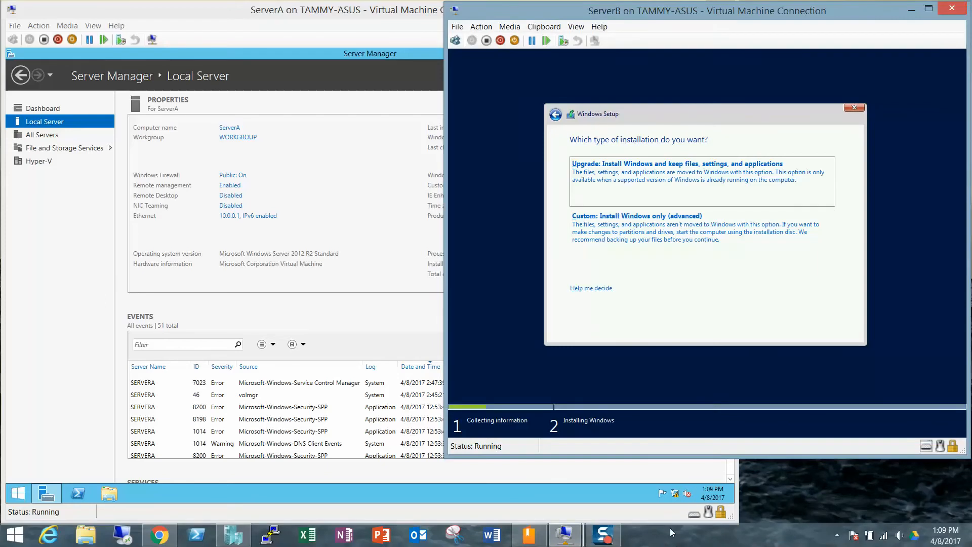
Choose Upgrade, accept the compatibility report to start upgrading, then bring ServerA's window forward.
left_click(641, 188)
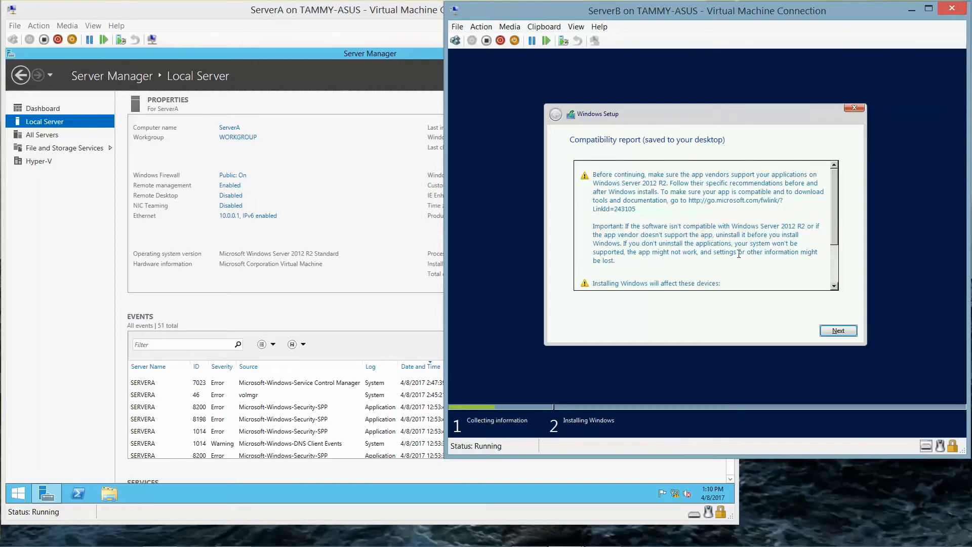
left_click(852, 332)
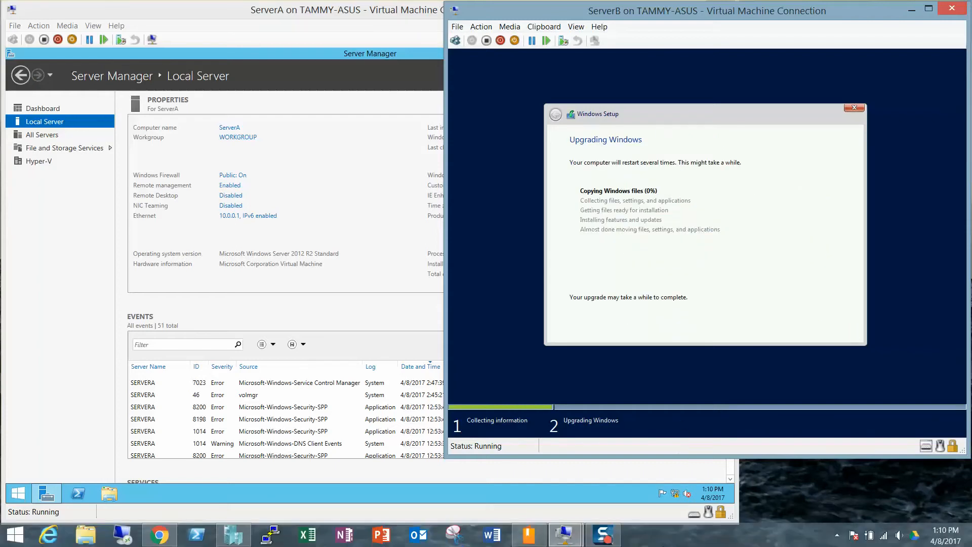
left_click(604, 537)
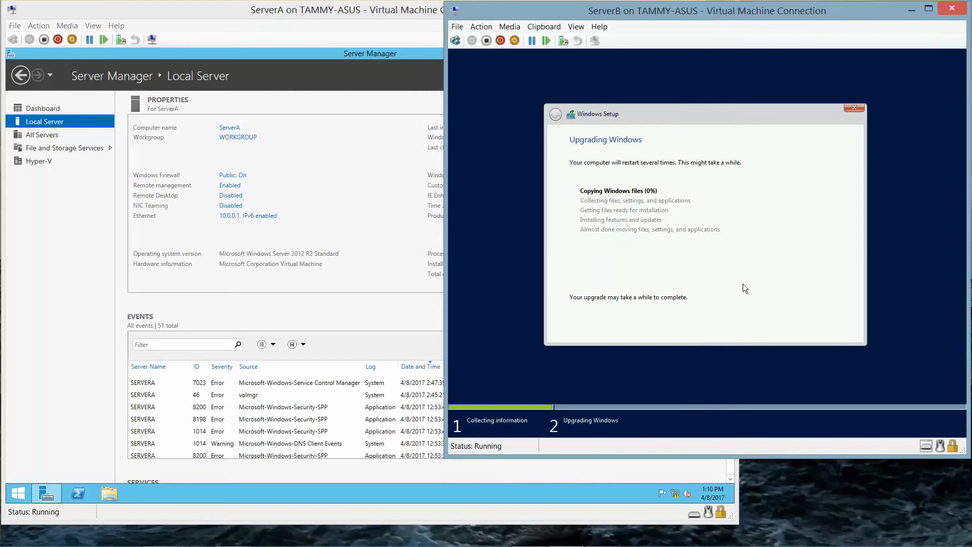
left_click(338, 13)
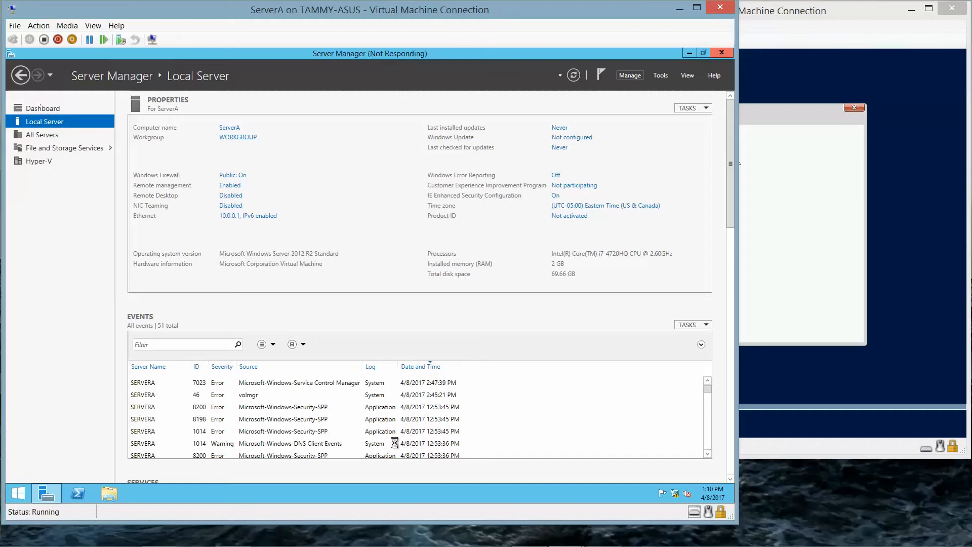
Launch Add Roles and Features on ServerA: role-based install, ServerA as destination, no roles.
mouse_move(526, 545)
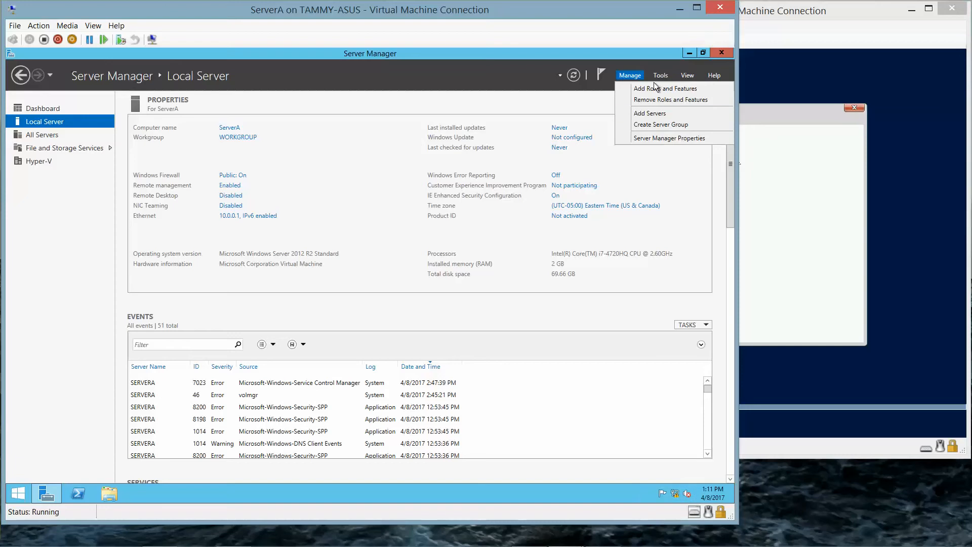
left_click(655, 90)
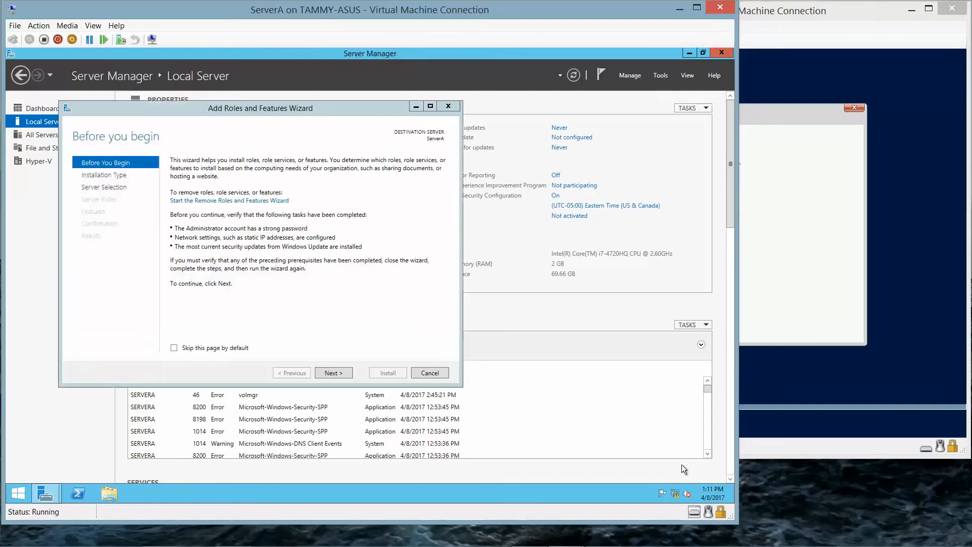
left_click(339, 373)
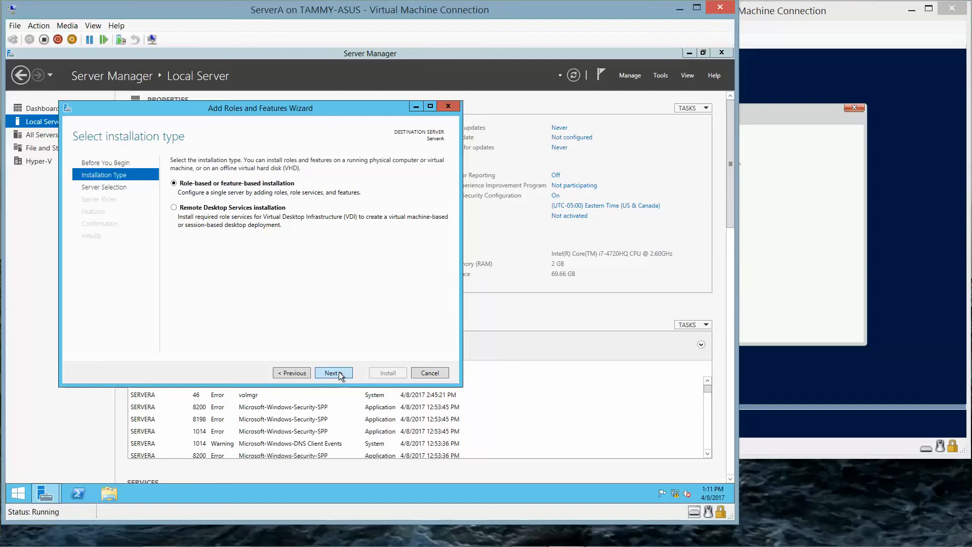
left_click(338, 371)
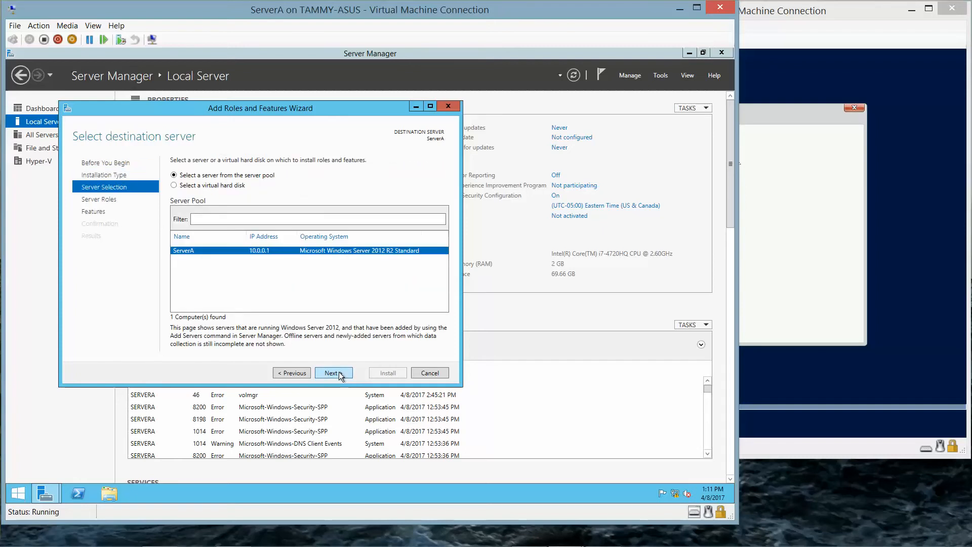
left_click(339, 371)
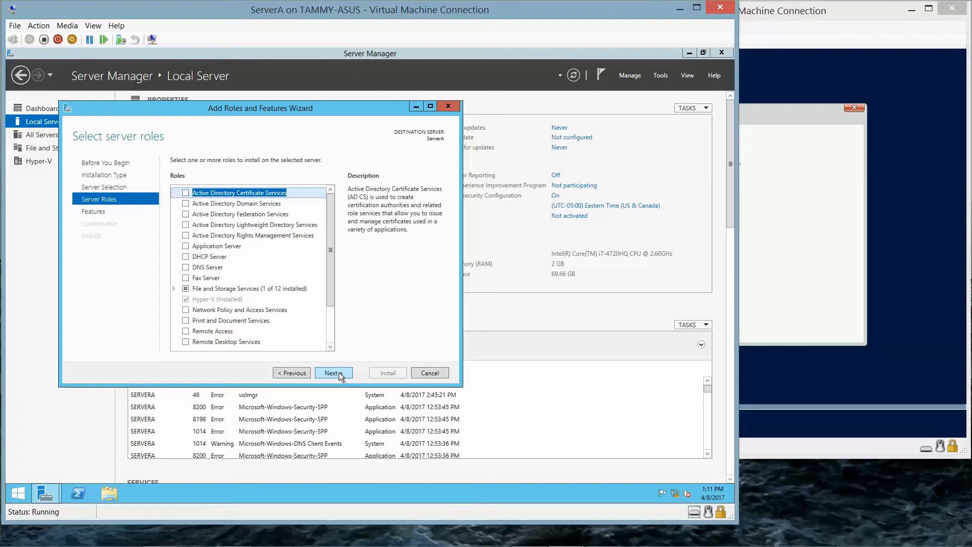
left_click(338, 372)
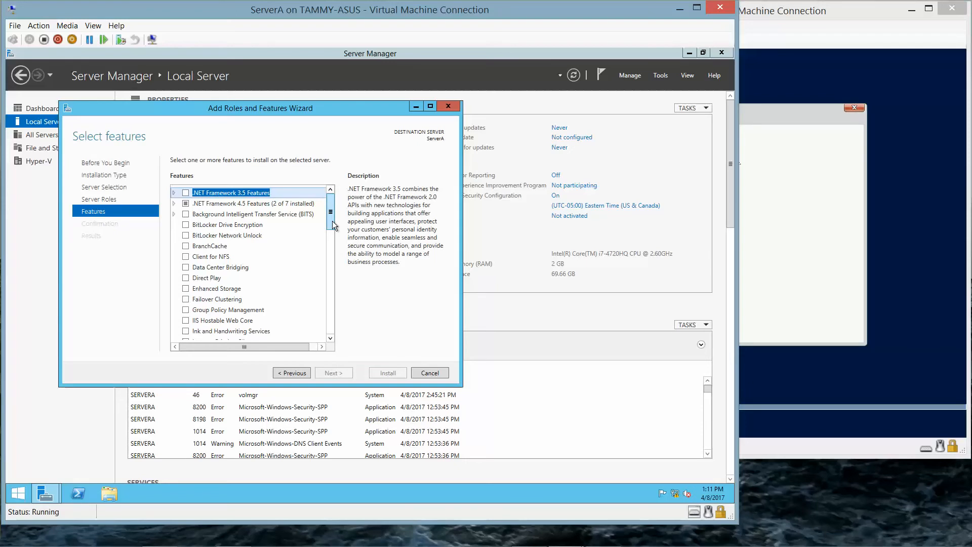
Tick Windows Server Migration Tools in the Features list, install it, and close the wizard.
mouse_move(530, 544)
left_click_drag(328, 223, 332, 338)
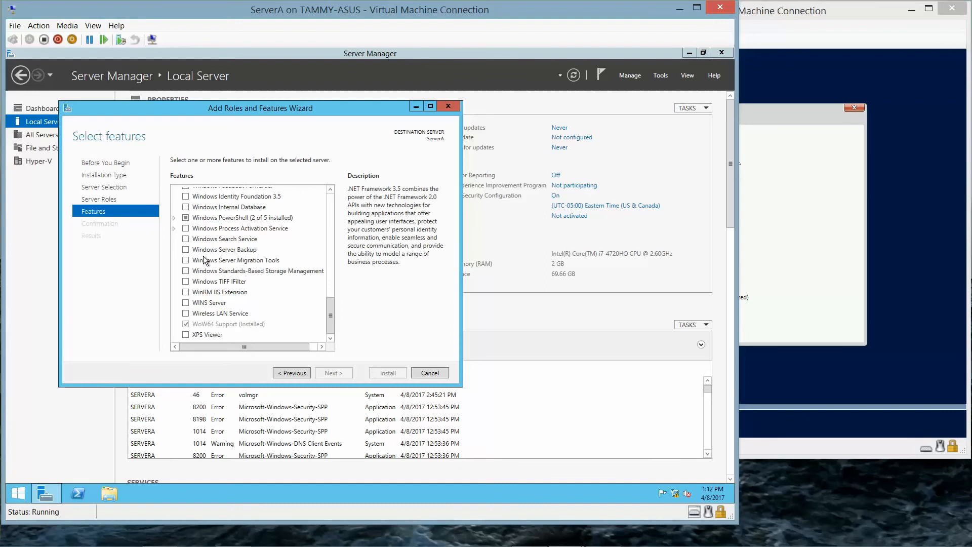
left_click(186, 260)
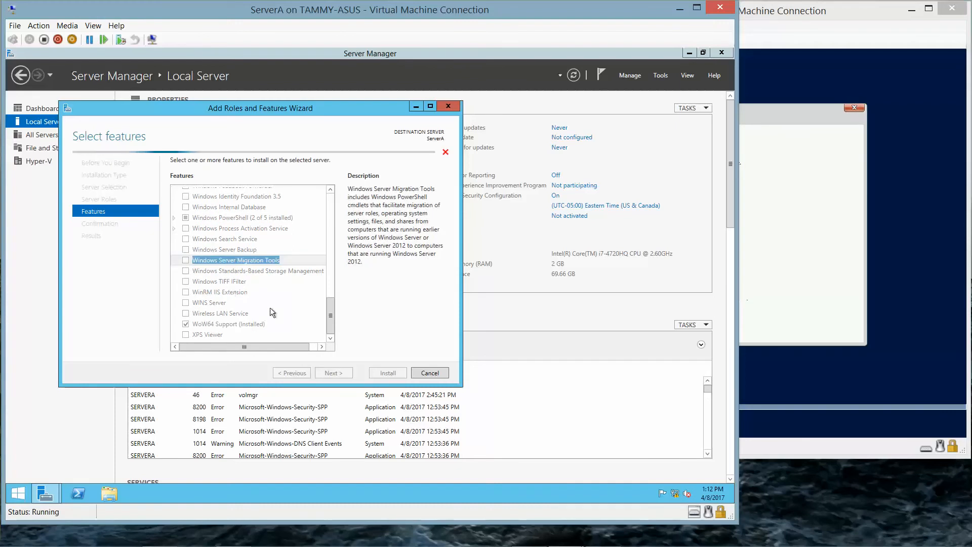
left_click(345, 372)
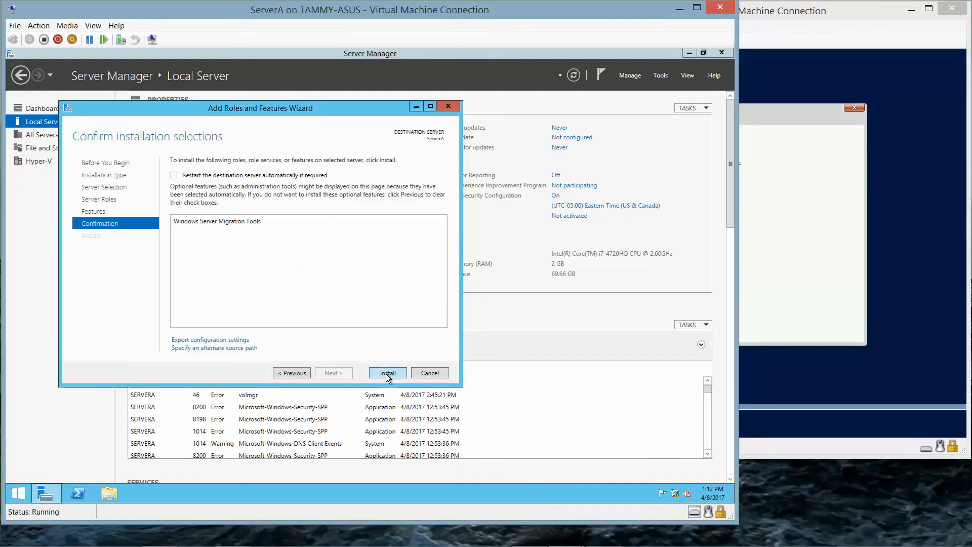
left_click(386, 373)
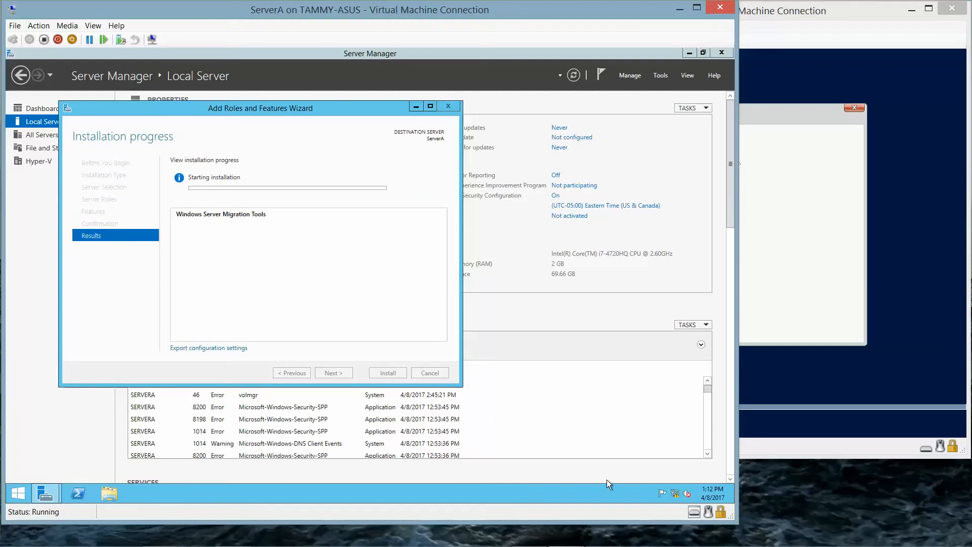
mouse_move(606, 542)
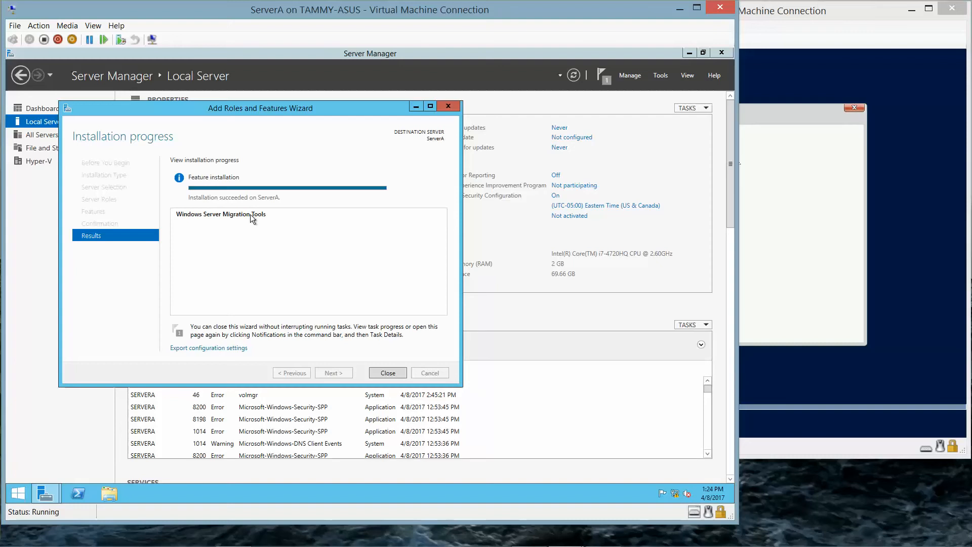
left_click(386, 372)
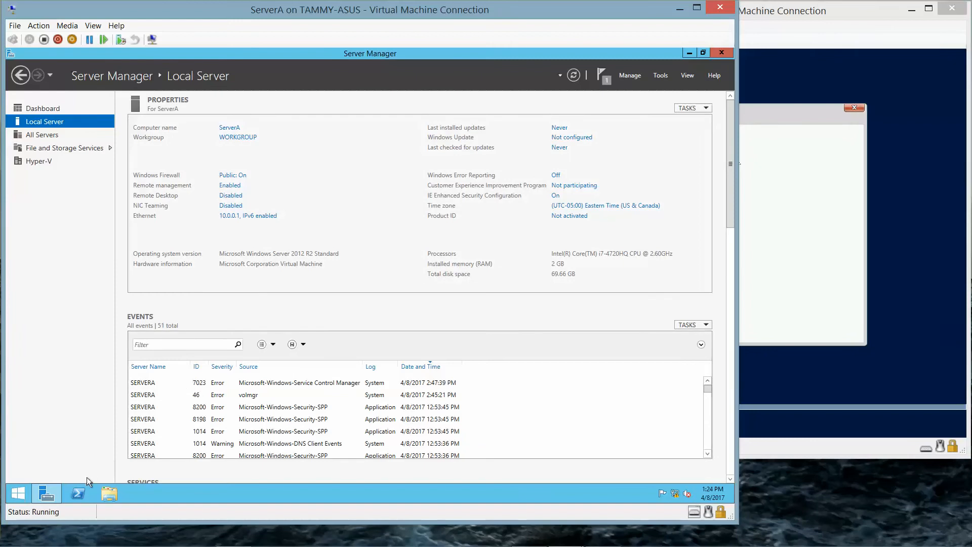
Open an administrator Command Prompt from the Start button's quick-access menu.
left_click(17, 494)
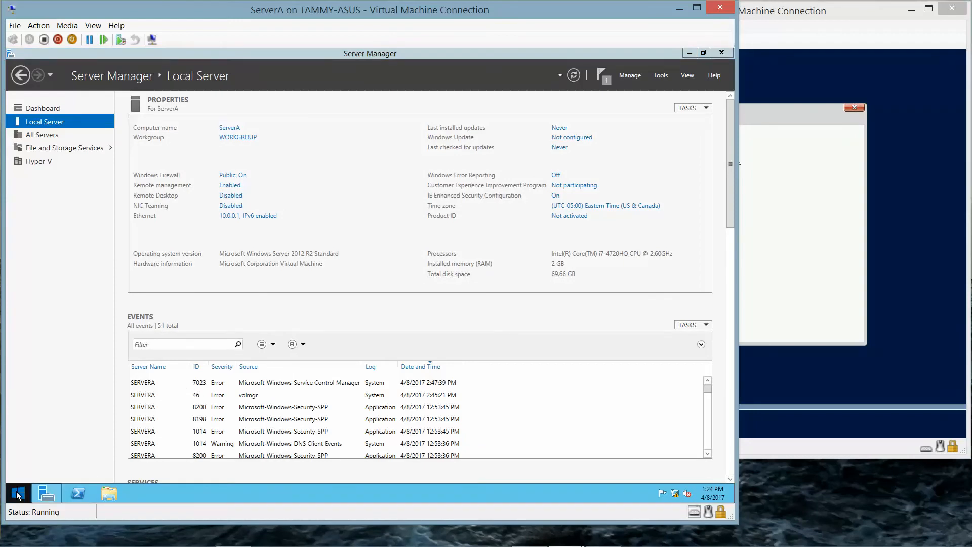
right_click(18, 494)
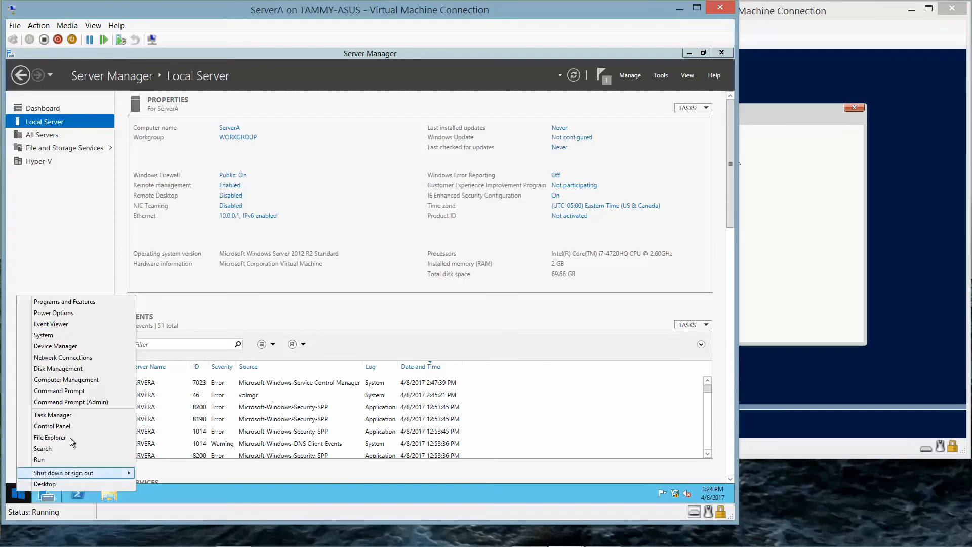
left_click(86, 402)
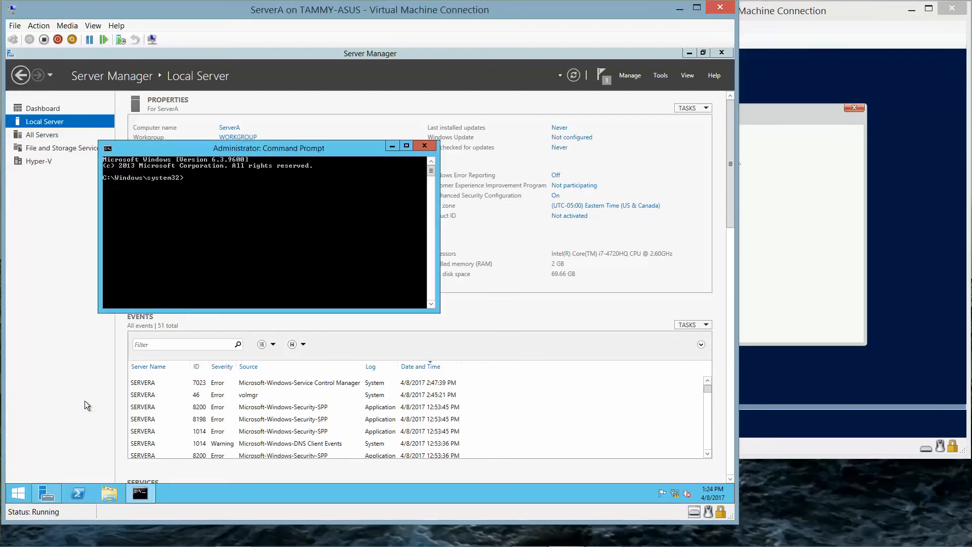
Set the console font to Consolas at size 28 and move the window up-left.
right_click(269, 150)
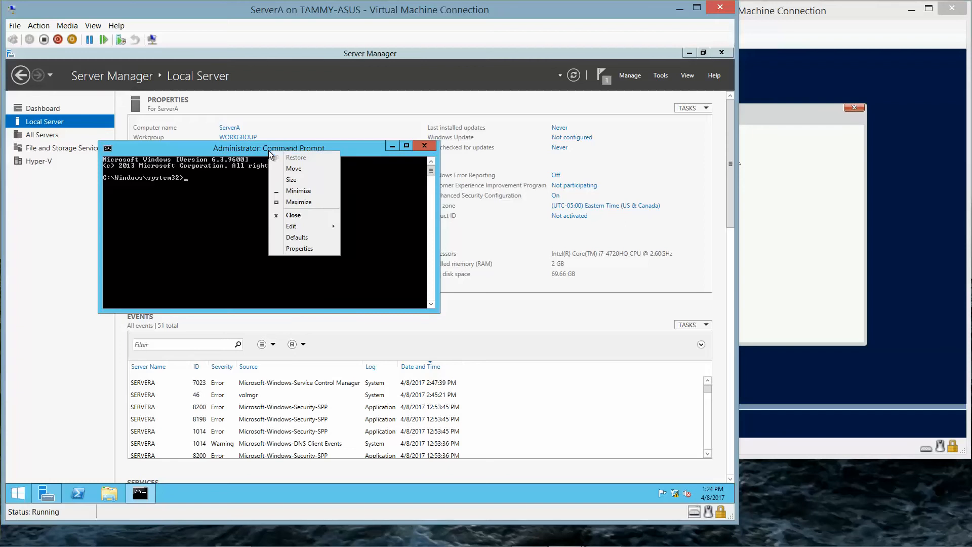
left_click(312, 245)
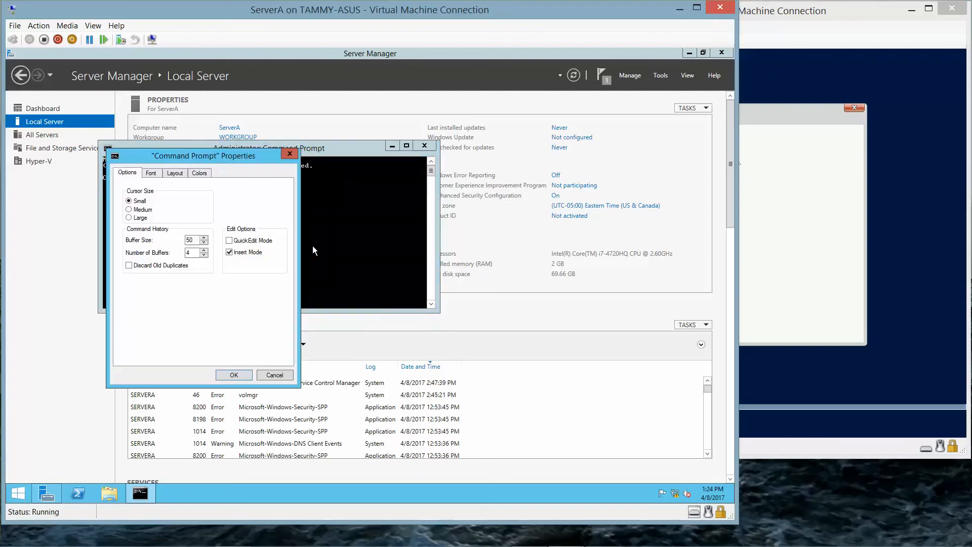
left_click(150, 173)
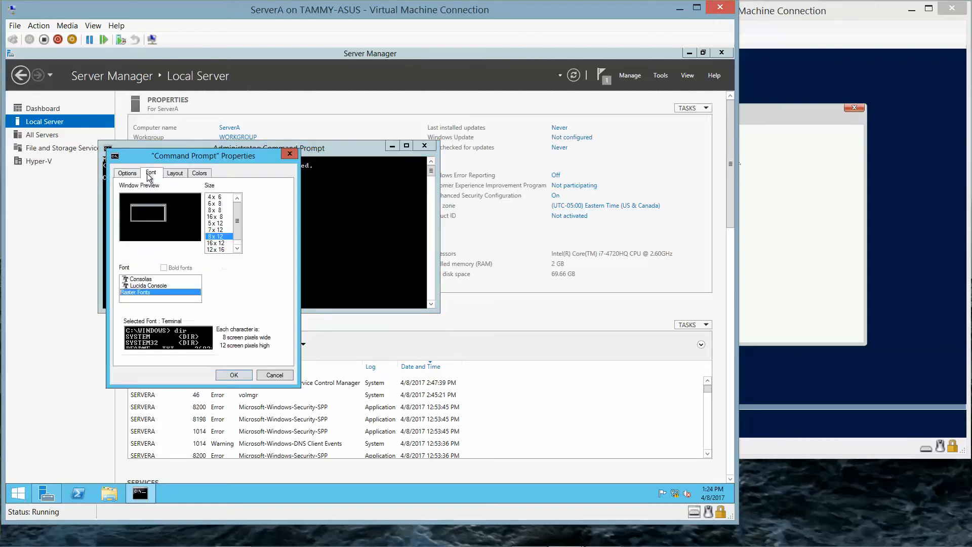
left_click(137, 280)
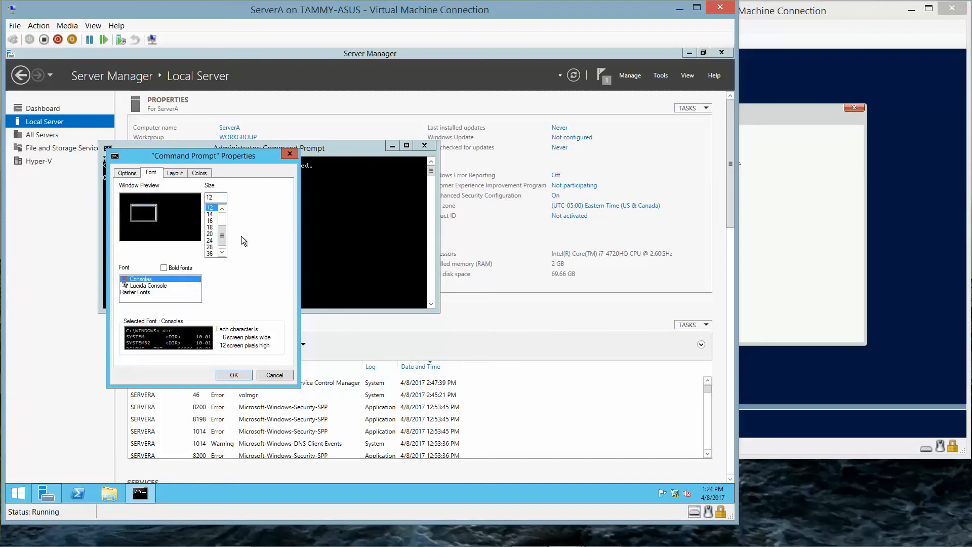
left_click(209, 247)
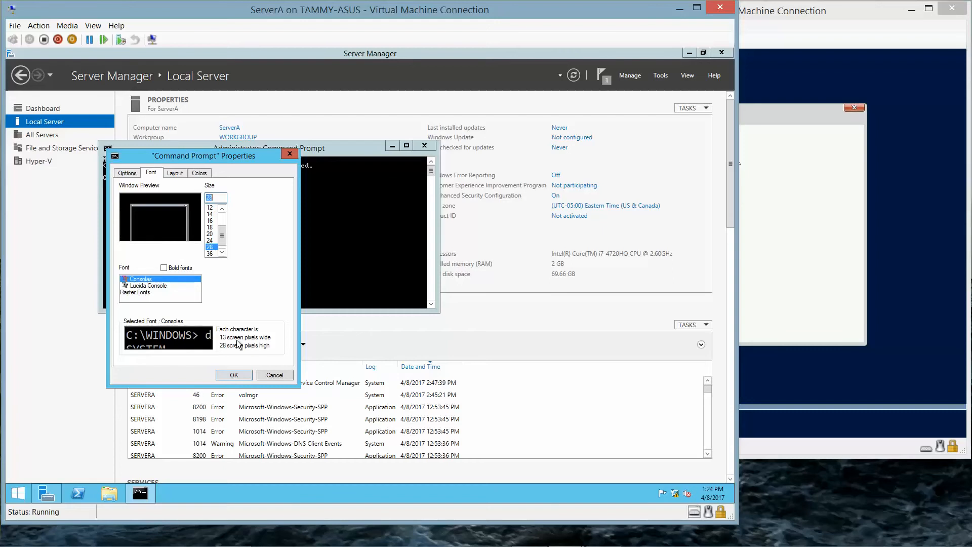
left_click(238, 375)
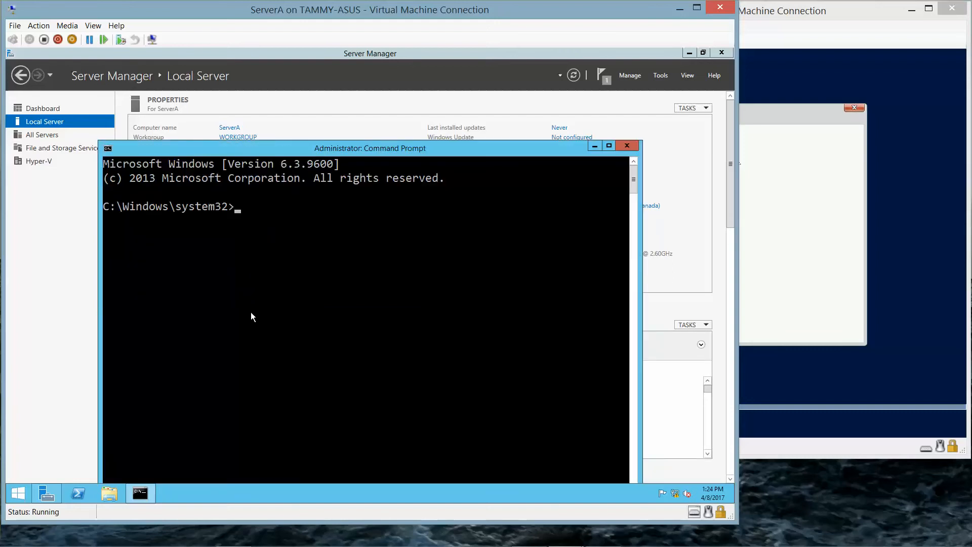
left_click_drag(420, 148, 381, 85)
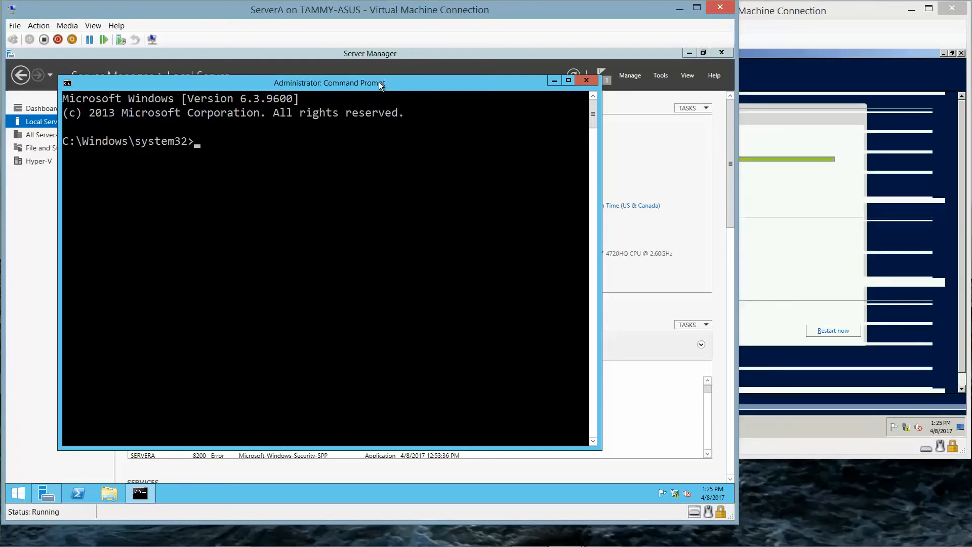
Change into the servermigrationtools folder and run 'smigdeploy.exe /?' to show its help.
type("cd servermigrationt")
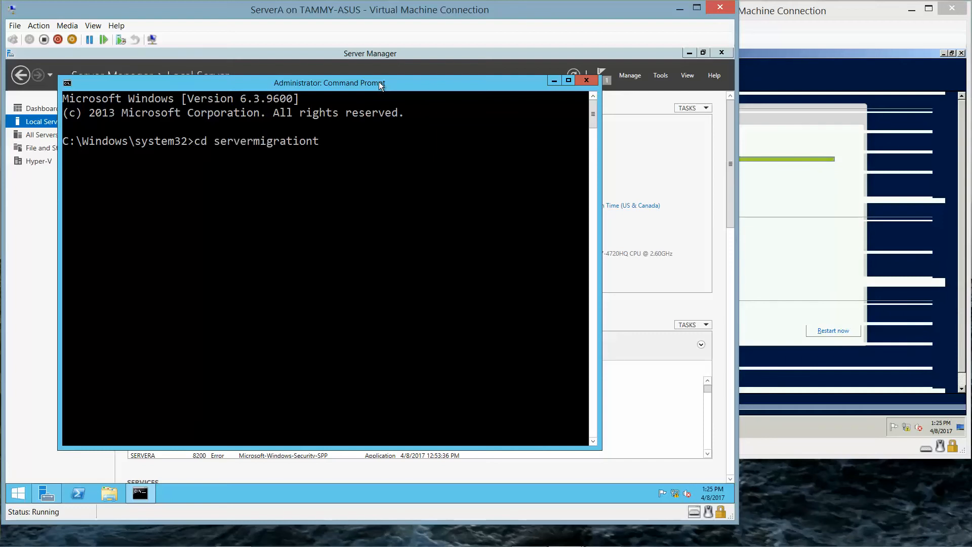
type("ools")
key("Return")
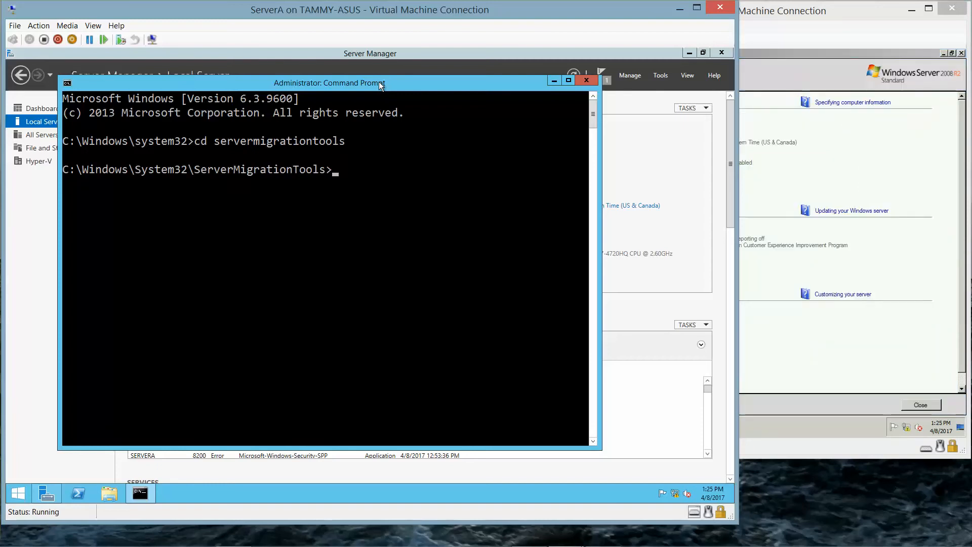
type("smigdeploy.exe")
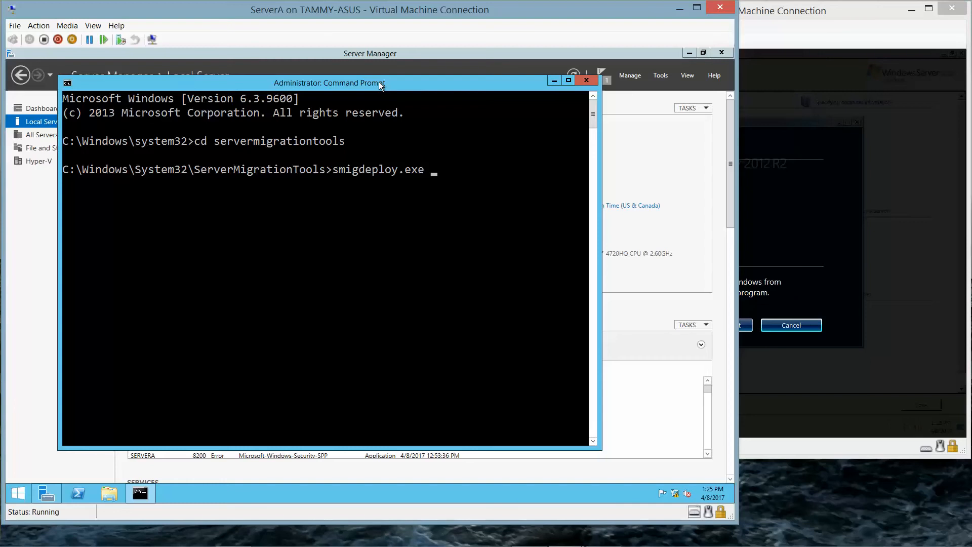
type(" /")
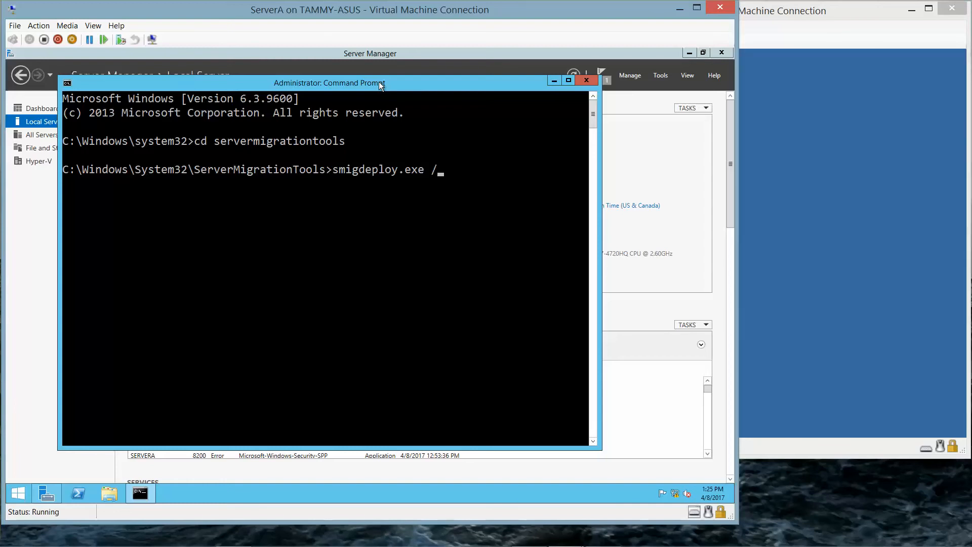
type("?")
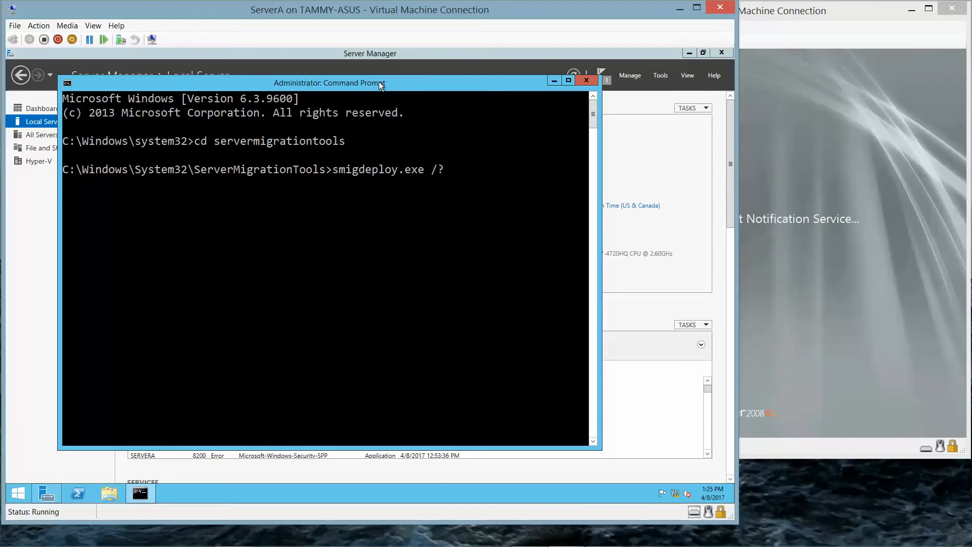
key("Return")
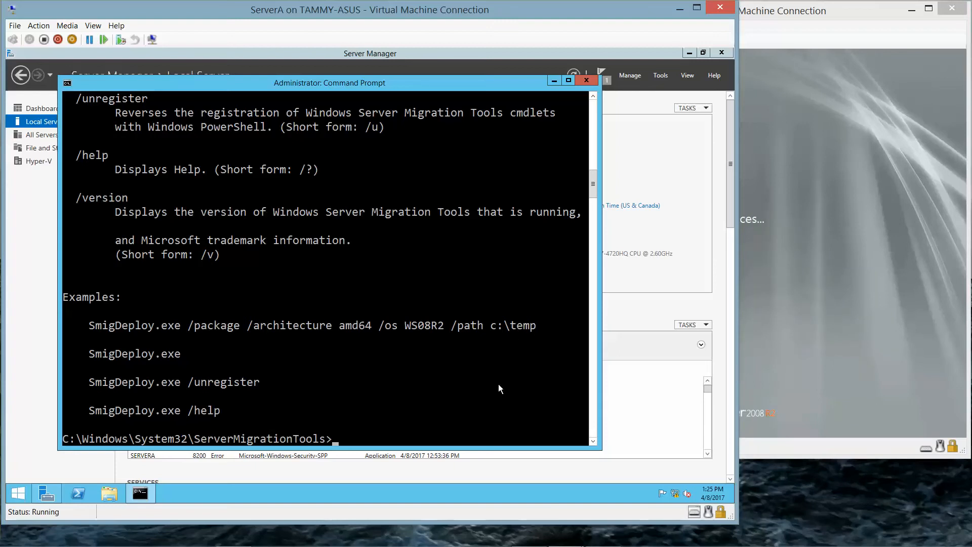
Run 'smigdeploy.exe /package /architecture amd64 /os WS08R2 /path c:\users', then 'net share WSMT=c:\users'.
type("smigdeploy.exe /?")
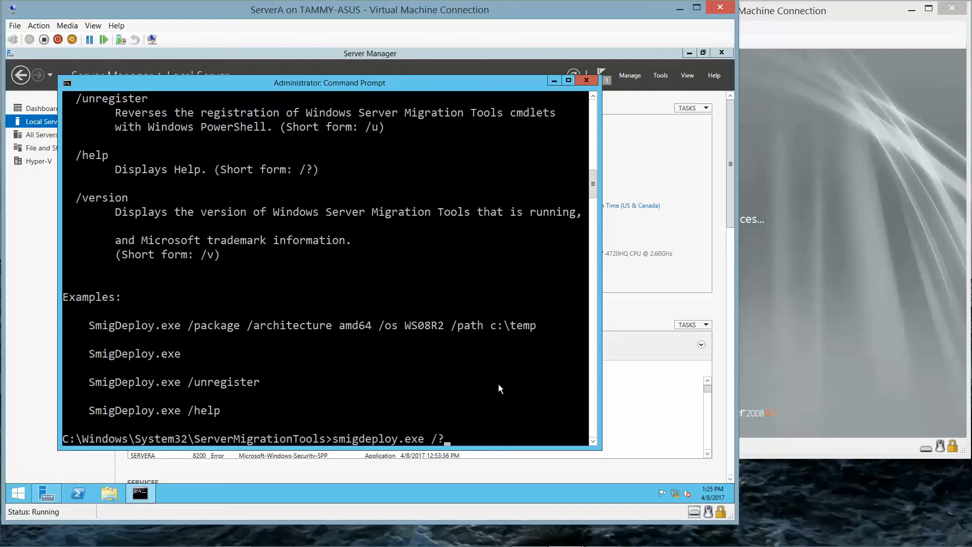
key("BackSpace")
key("BackSpace")
type("/package/")
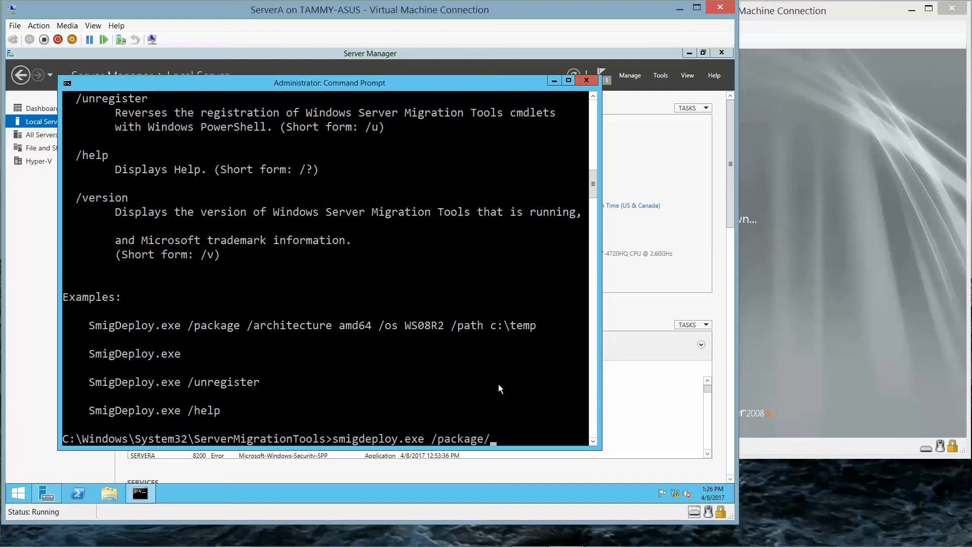
key("BackSpace")
type("/architecture ")
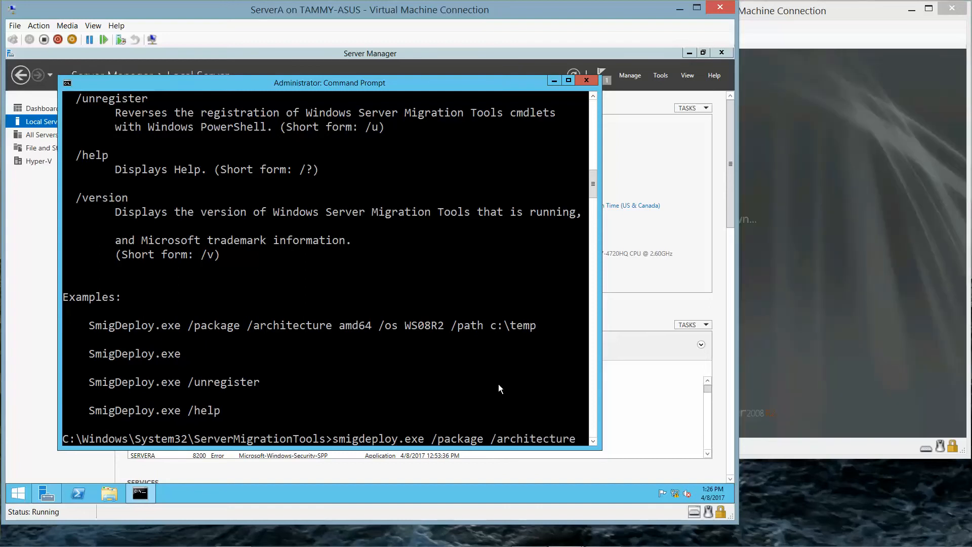
type("amd")
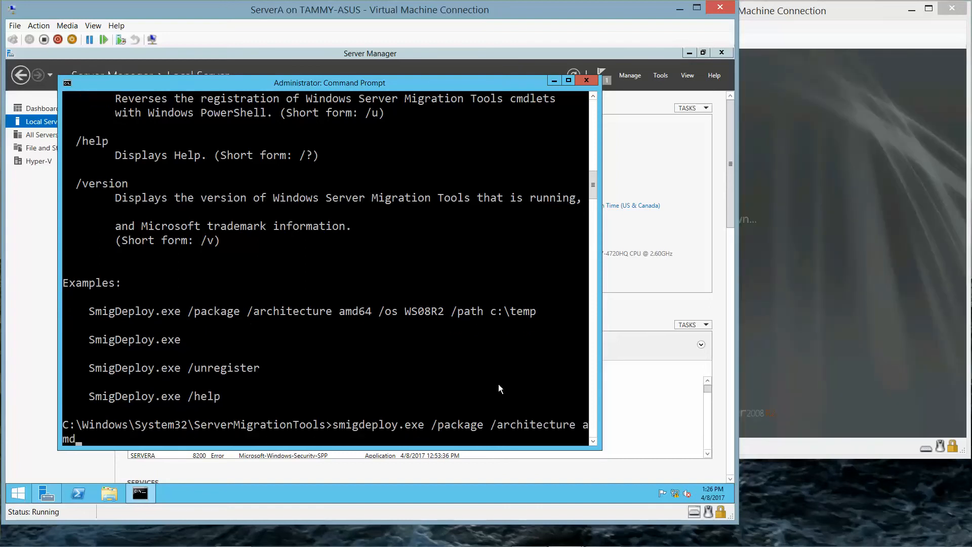
type("64 ")
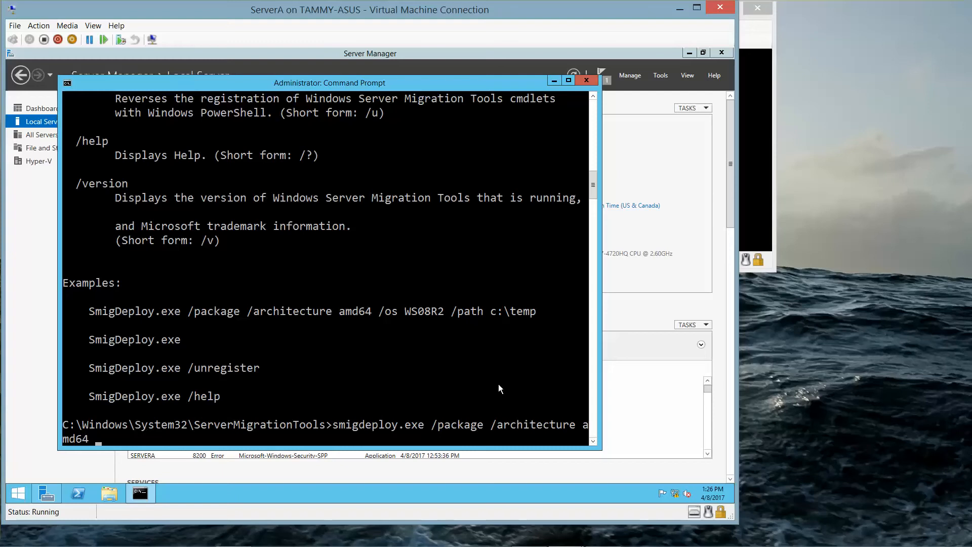
type("/os WS08R2")
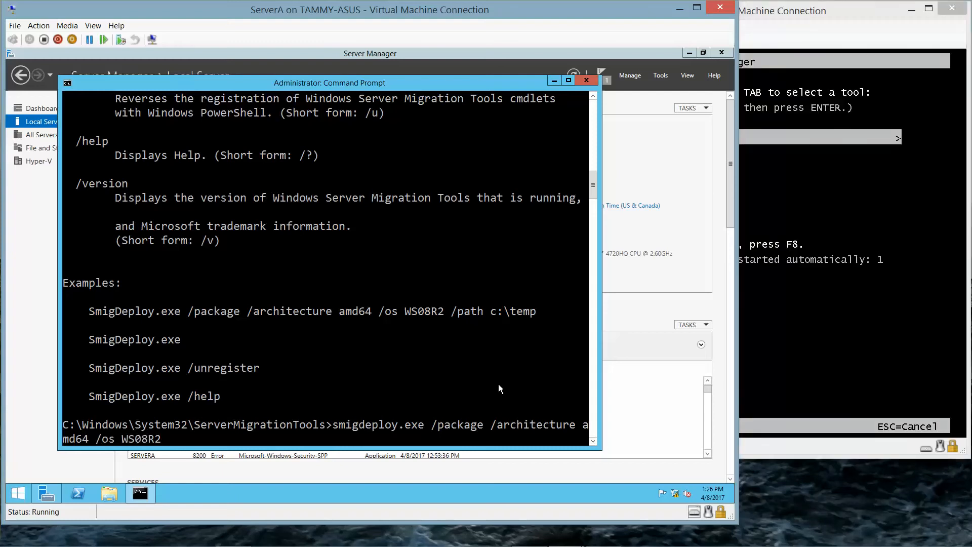
type(" /path c:")
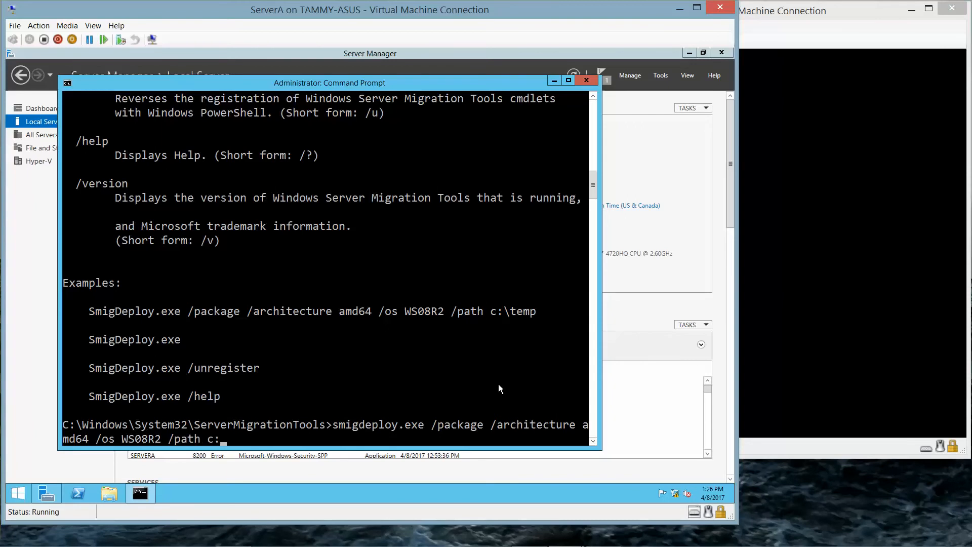
type("\\users")
key("Return")
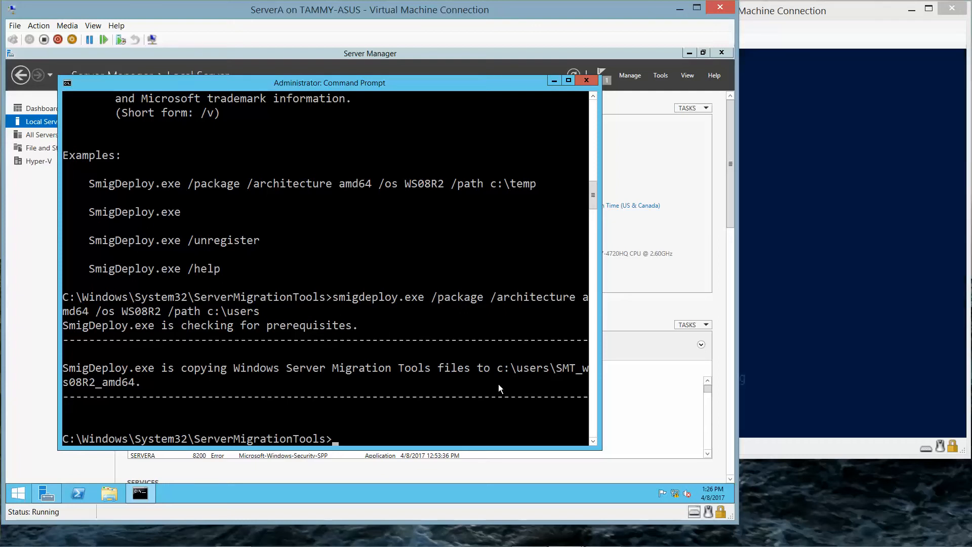
type("net share")
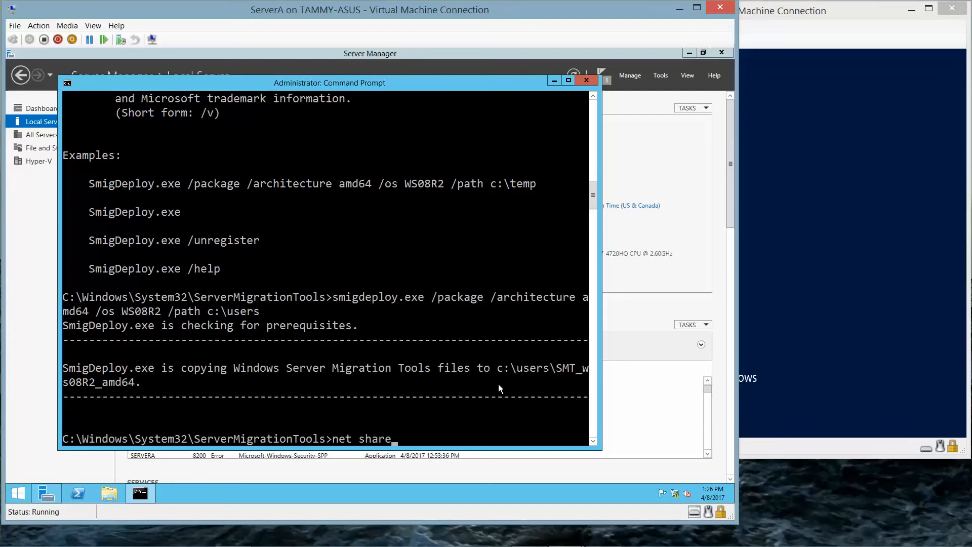
type(" WSMT=c:\\users")
key("Return")
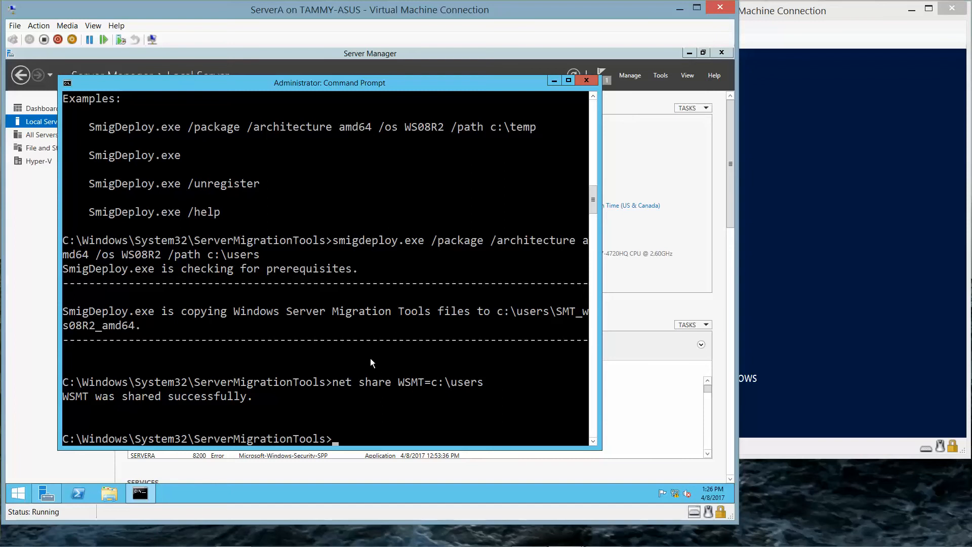
Close the console, check SMT_ws08R2_amd64 exists in C:\Users via File Explorer, then minimize ServerA.
left_click(587, 80)
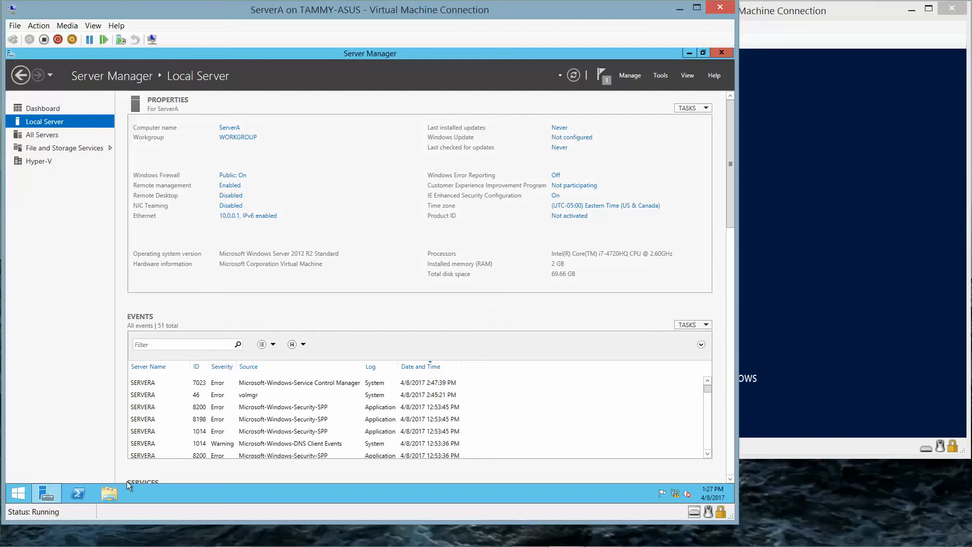
left_click(108, 495)
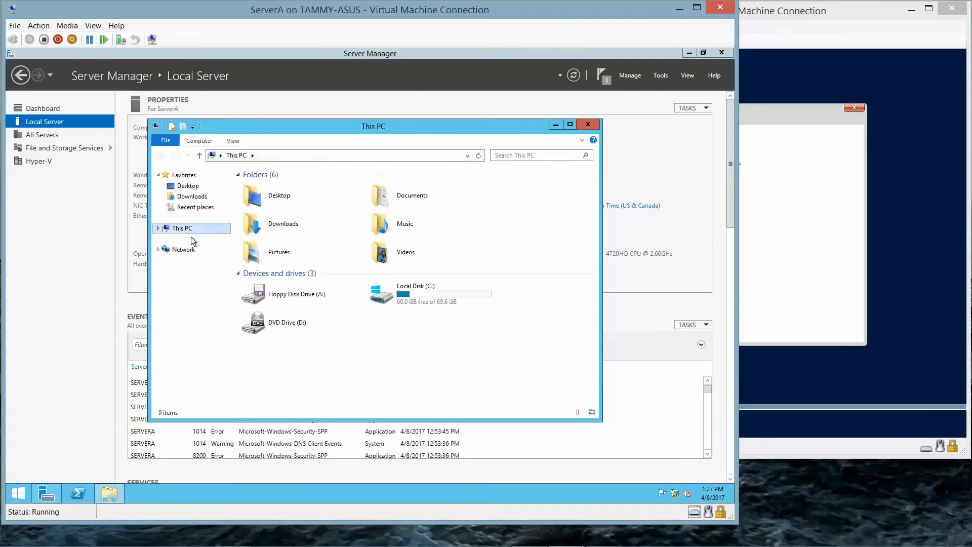
left_click(436, 302)
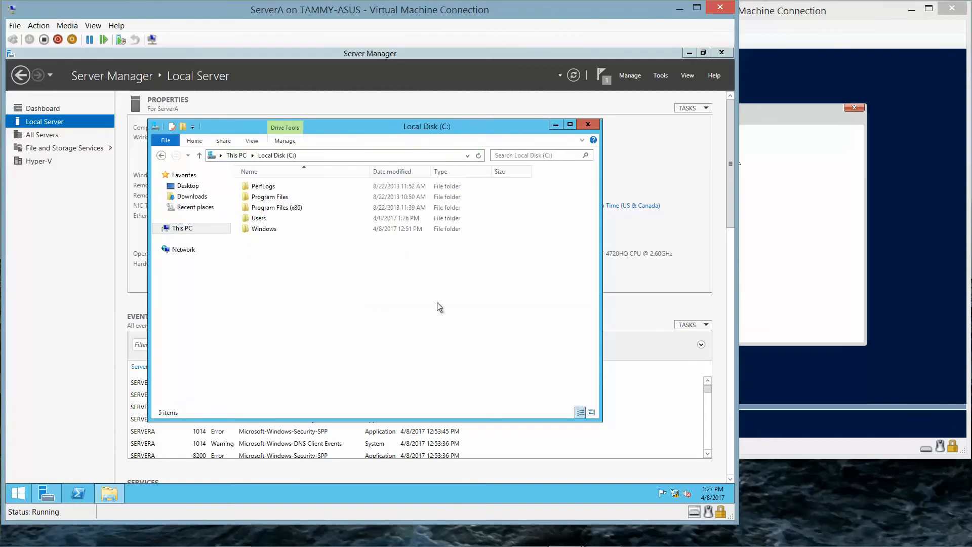
double_click(260, 217)
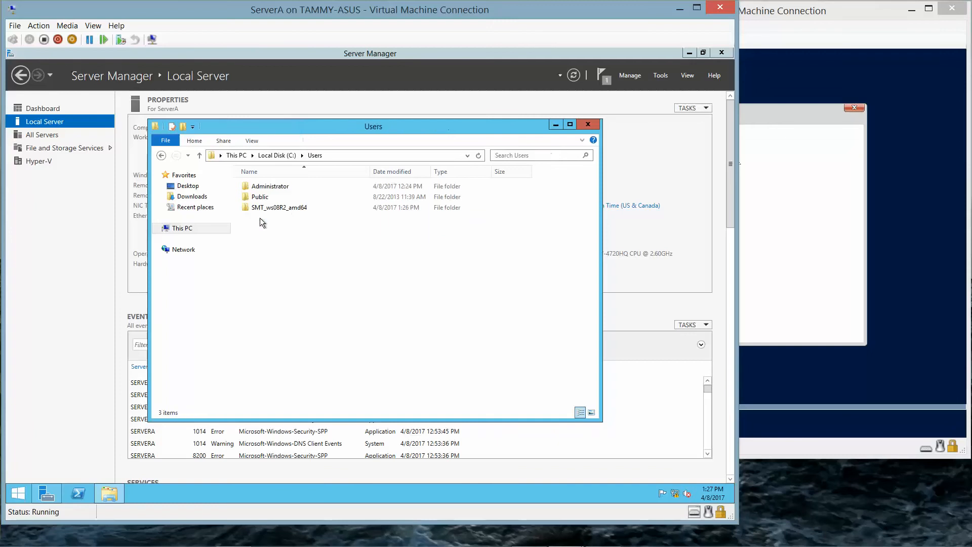
left_click(299, 208)
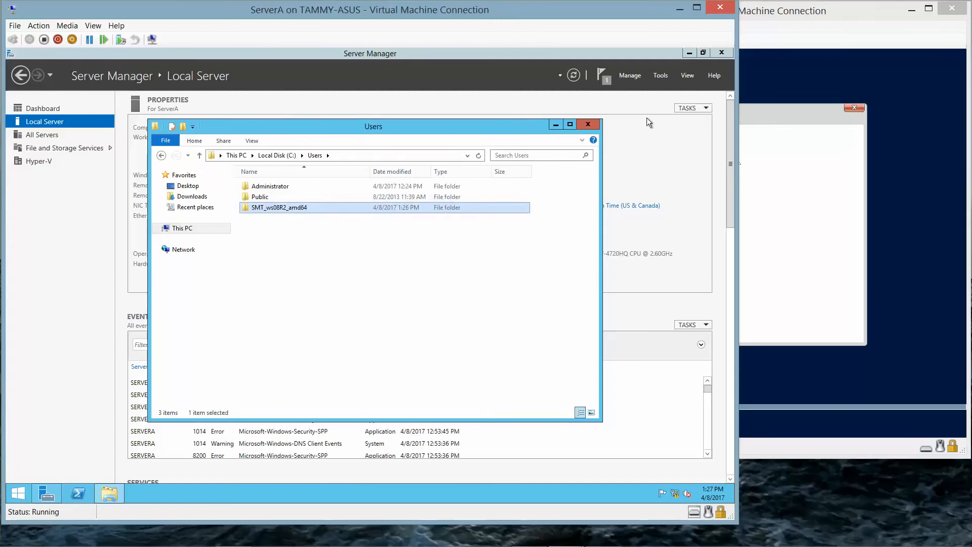
left_click(680, 8)
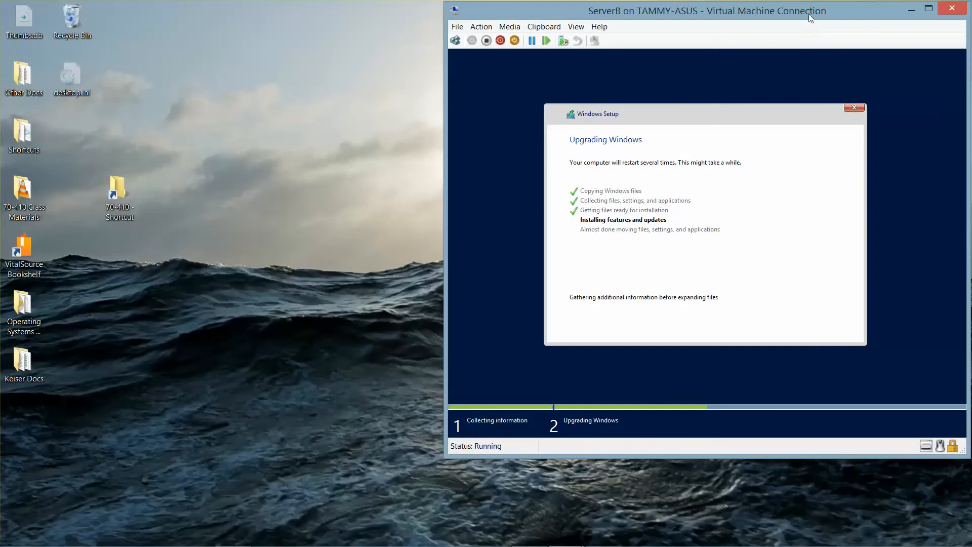
Move ServerB's upgrade window aside and bring Hyper-V Manager to the front.
left_click_drag(807, 12, 769, 35)
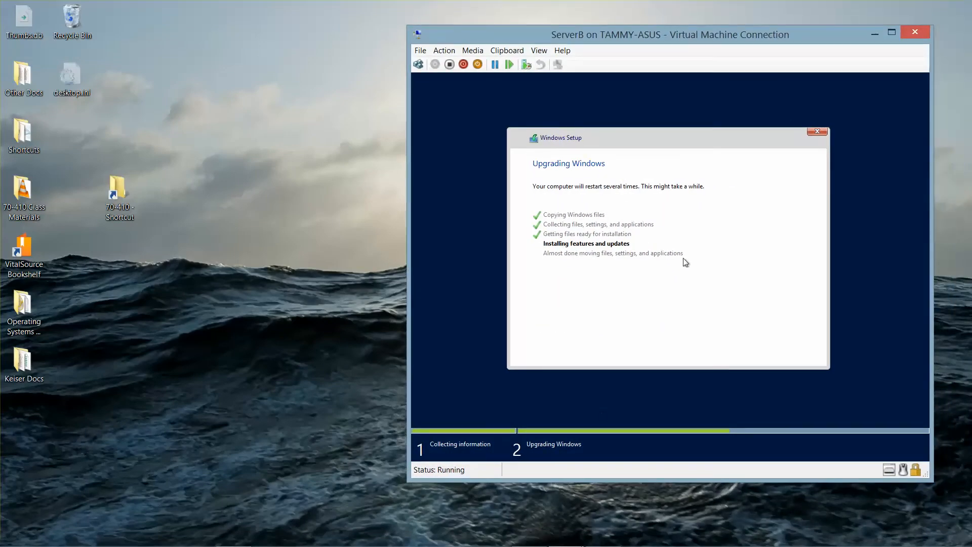
mouse_move(589, 542)
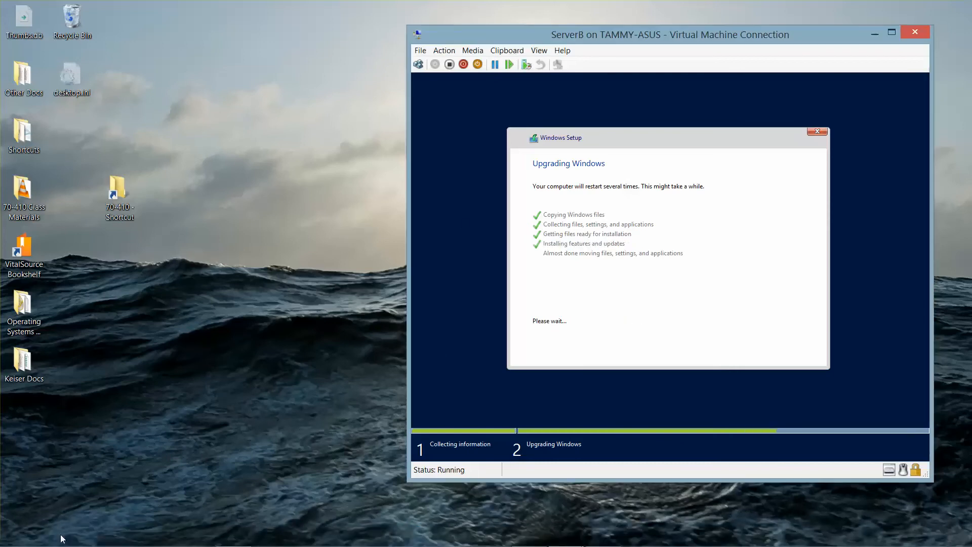
mouse_move(116, 545)
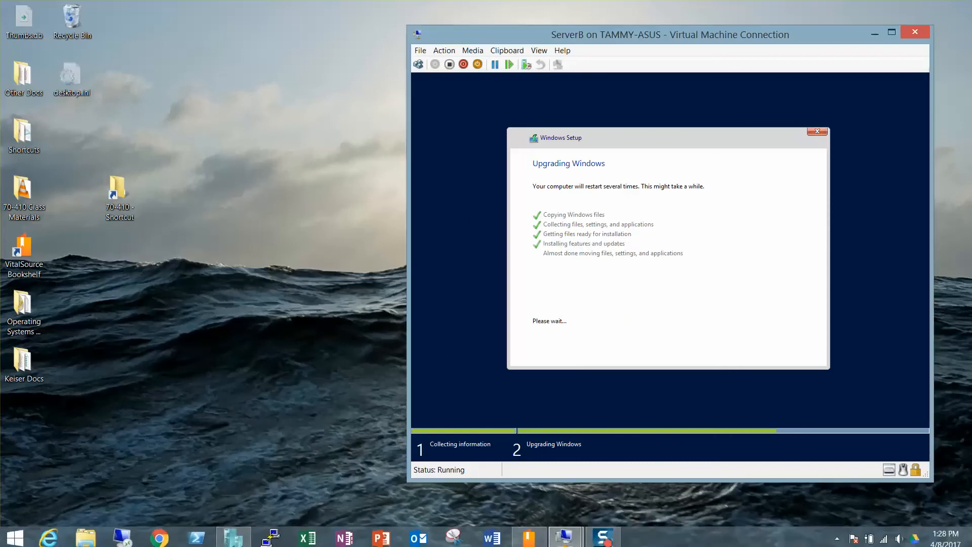
left_click(235, 533)
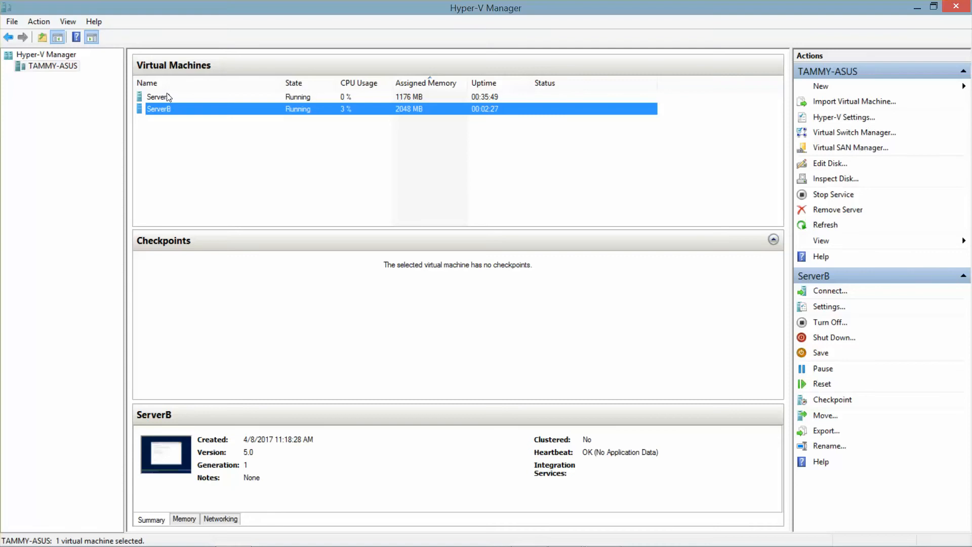
Create a new virtual machine on TAMMY-ASUS named ServerC with 2048 MB dynamic memory.
right_click(47, 67)
mouse_move(95, 72)
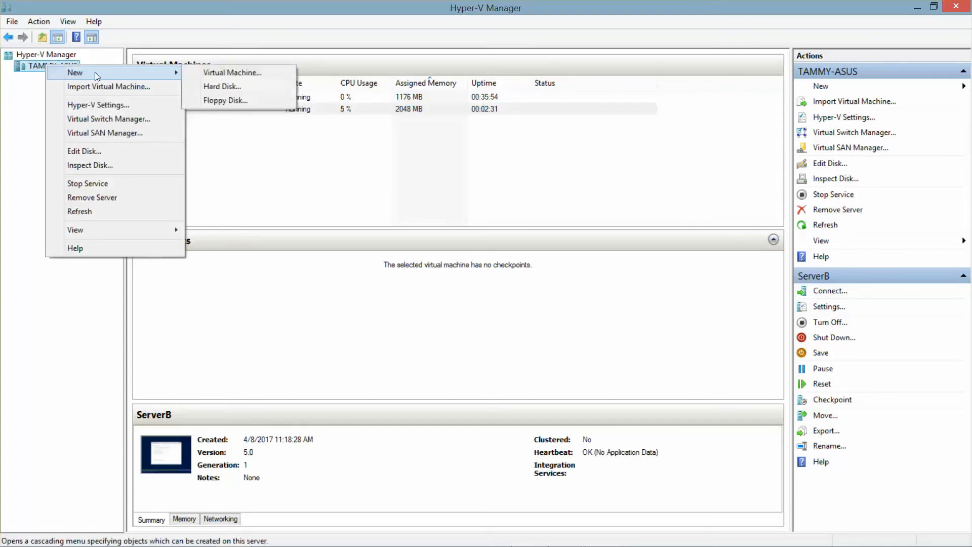
left_click(205, 73)
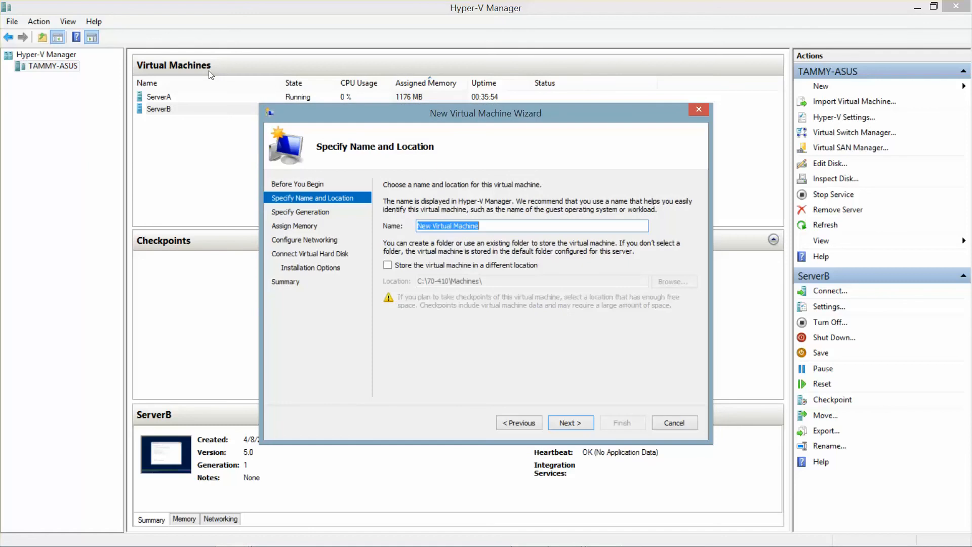
type("ServerC")
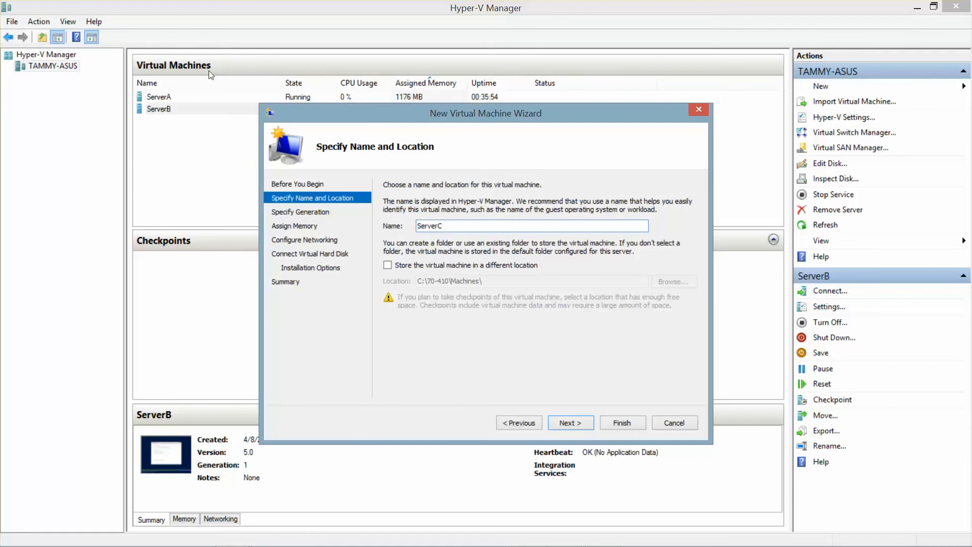
left_click(568, 423)
left_click(568, 423)
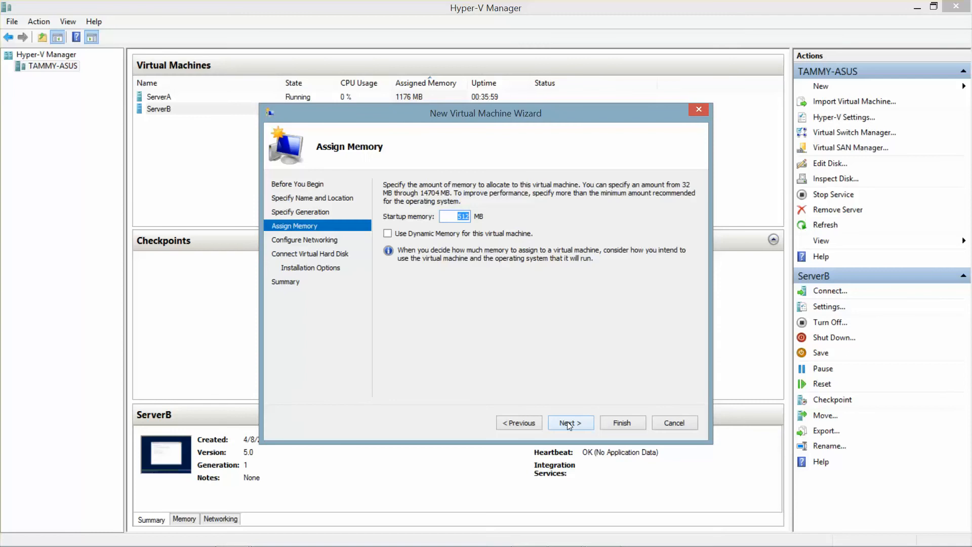
type("2048")
left_click(388, 233)
left_click(575, 421)
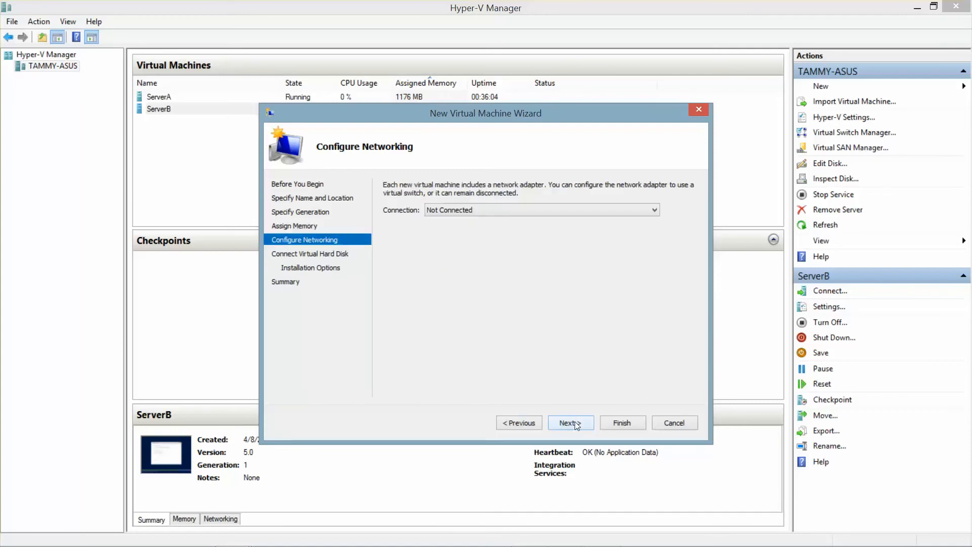
Connect ServerC to Internal Switch and give it a 60 GB virtual hard disk.
left_click(608, 209)
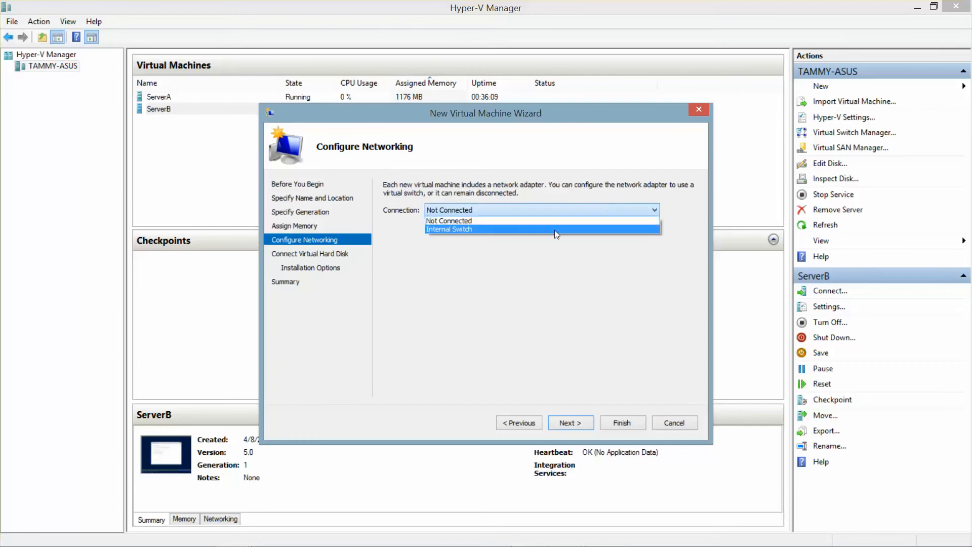
left_click(554, 229)
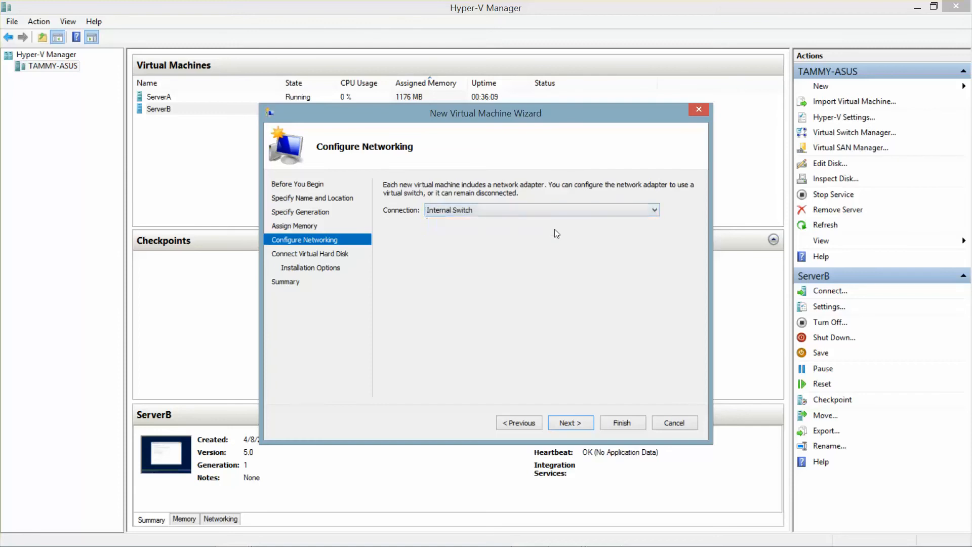
left_click(573, 422)
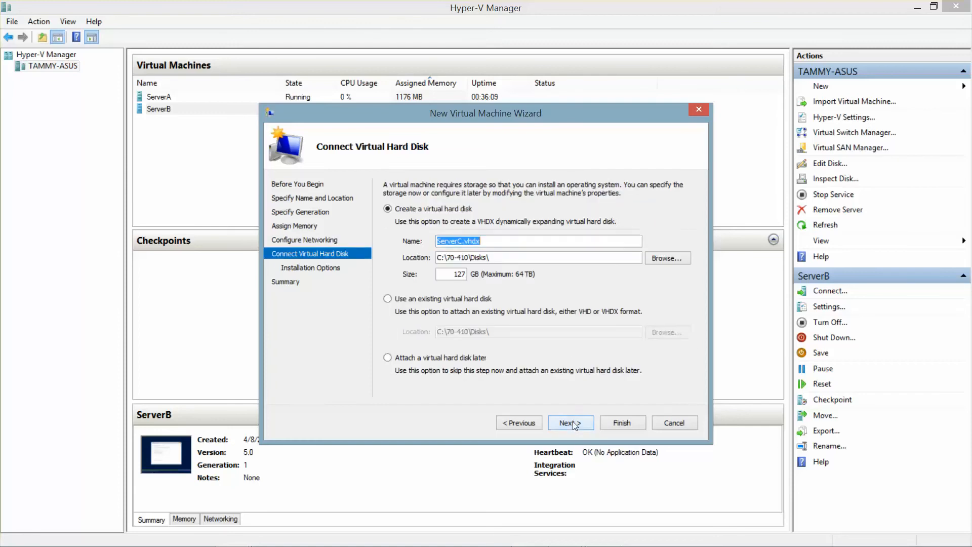
double_click(448, 275)
type("60")
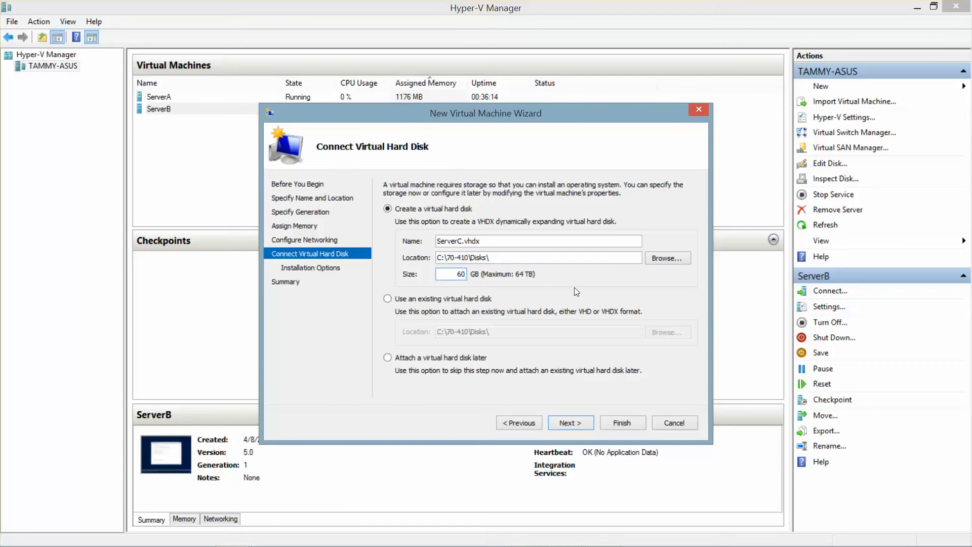
left_click(569, 421)
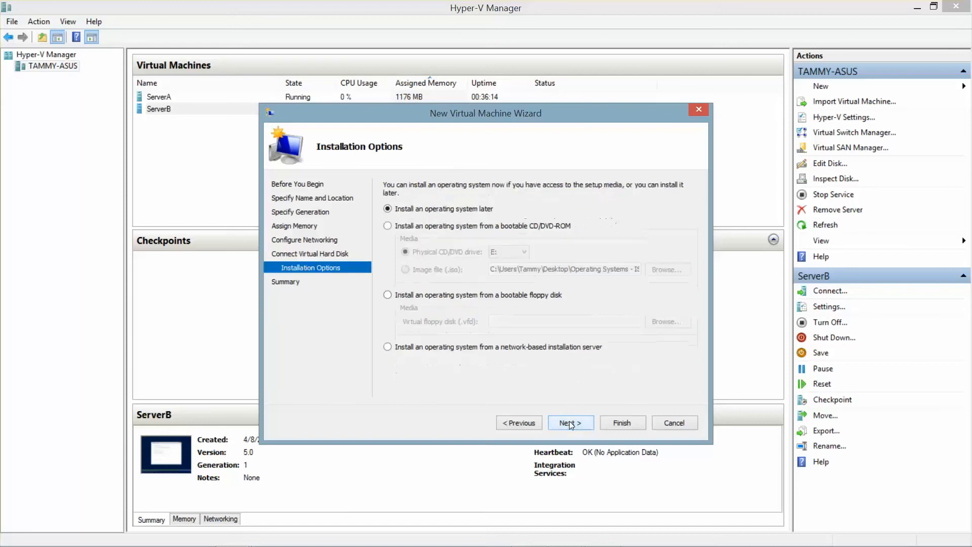
Install from the Windows Server 2008 R2 SP1 ISO image, finish, and select ServerC.
left_click(388, 226)
left_click(418, 272)
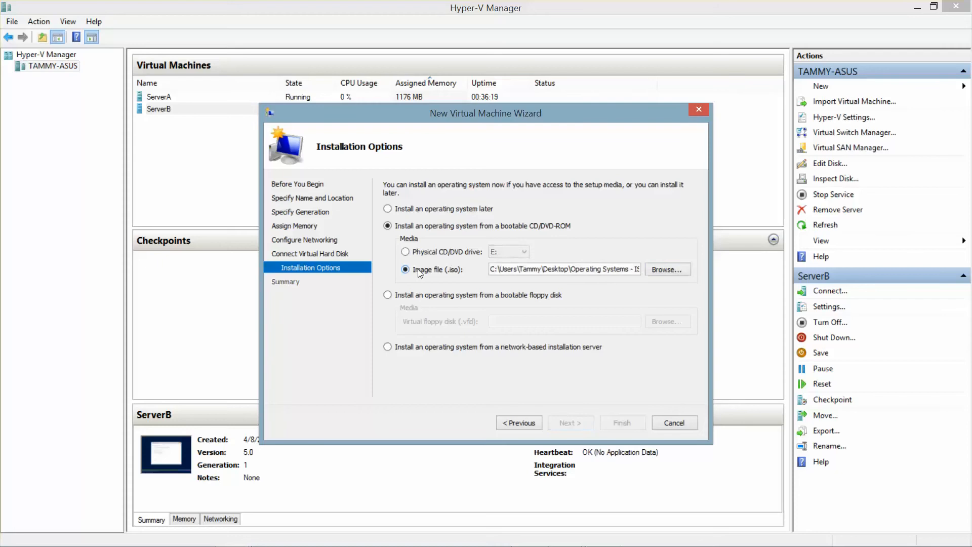
left_click(681, 272)
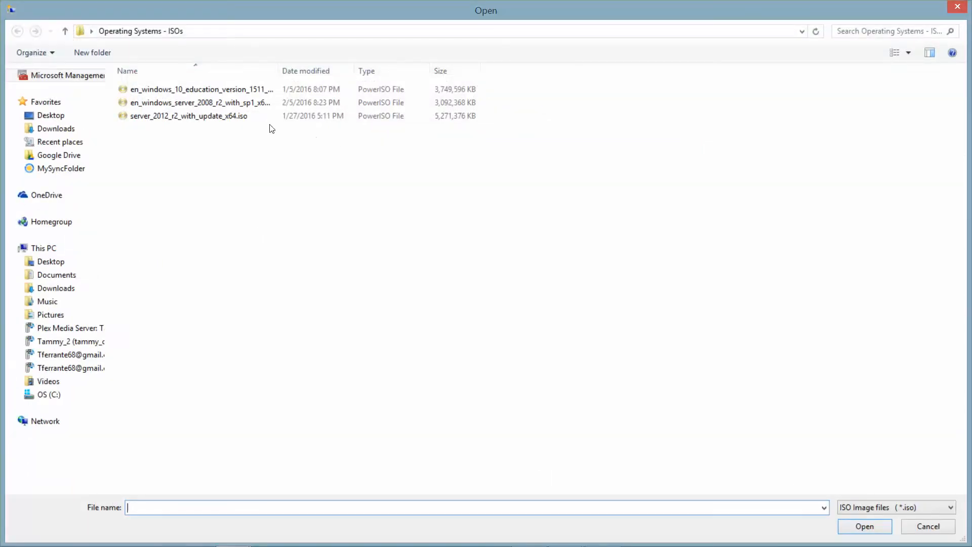
left_click(212, 103)
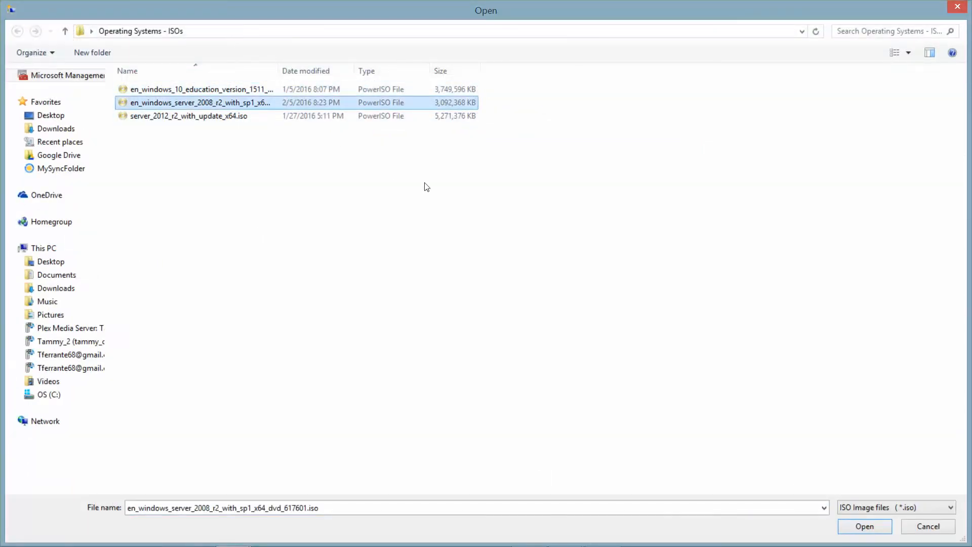
left_click(864, 526)
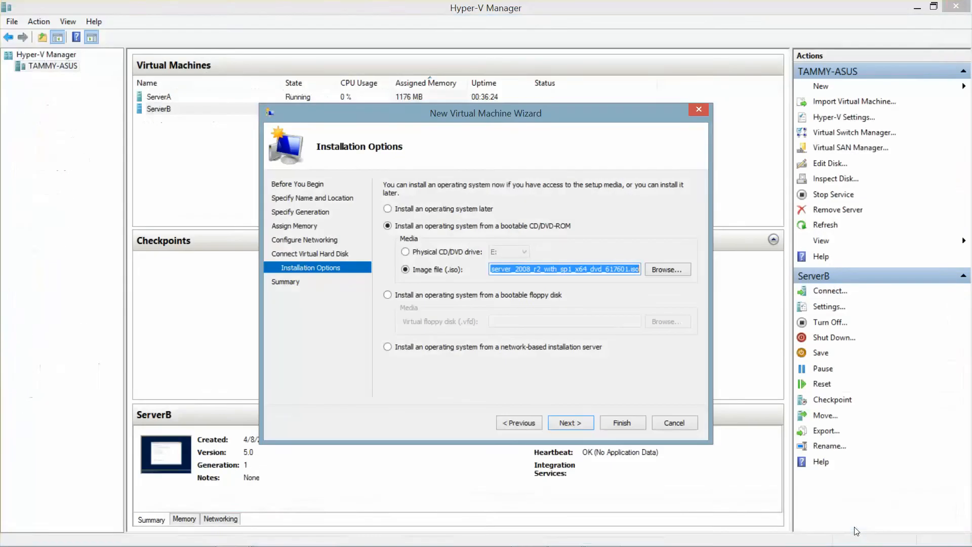
left_click(570, 423)
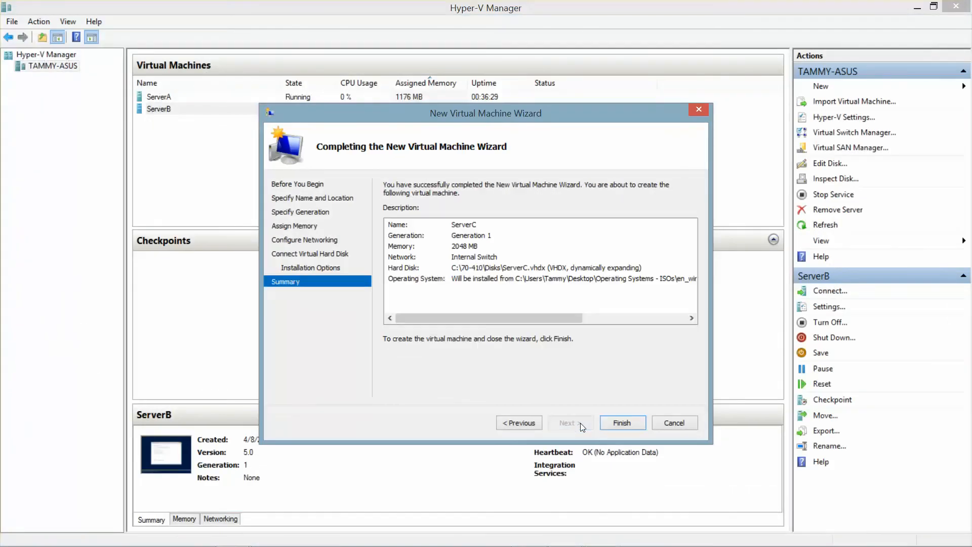
left_click(607, 424)
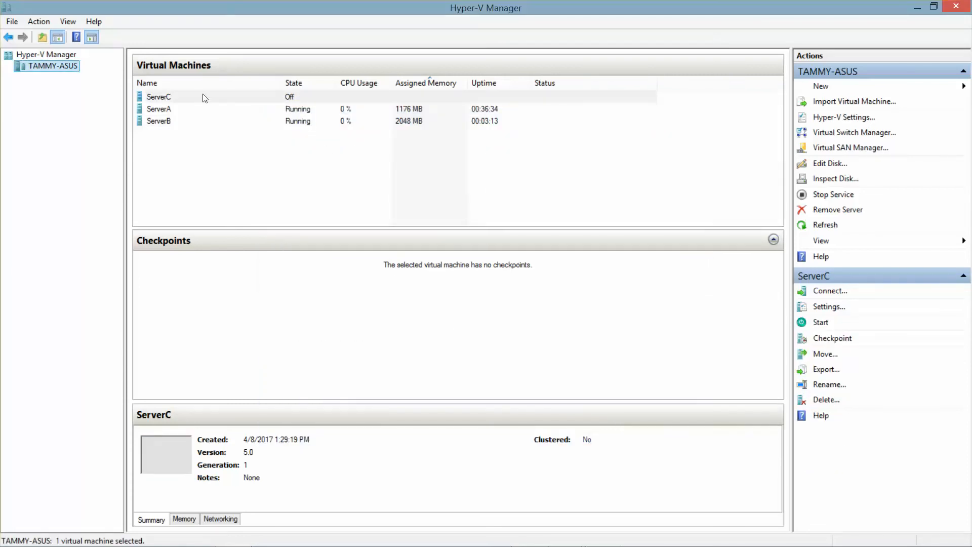
left_click(160, 96)
Connect to ServerC, power it on, and minimize Hyper-V Manager.
double_click(160, 97)
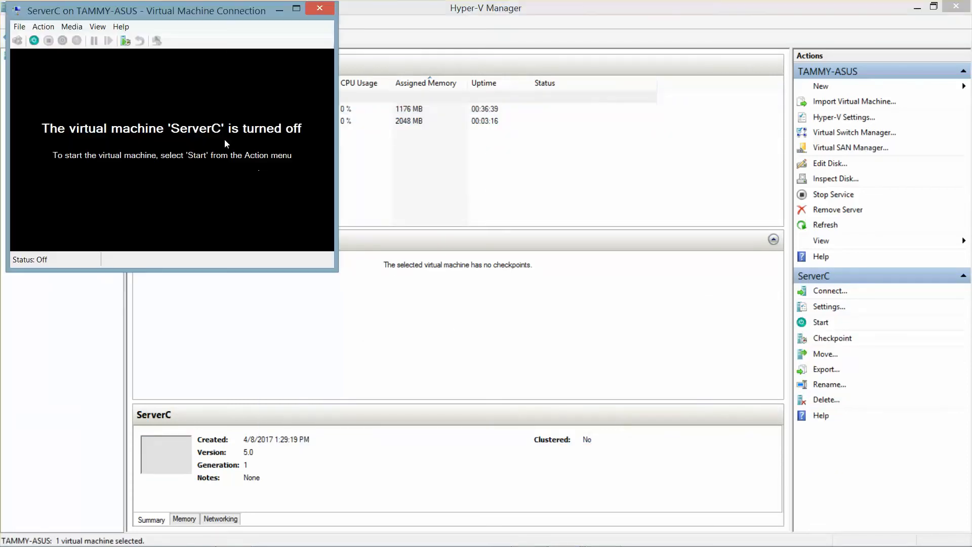
left_click(37, 43)
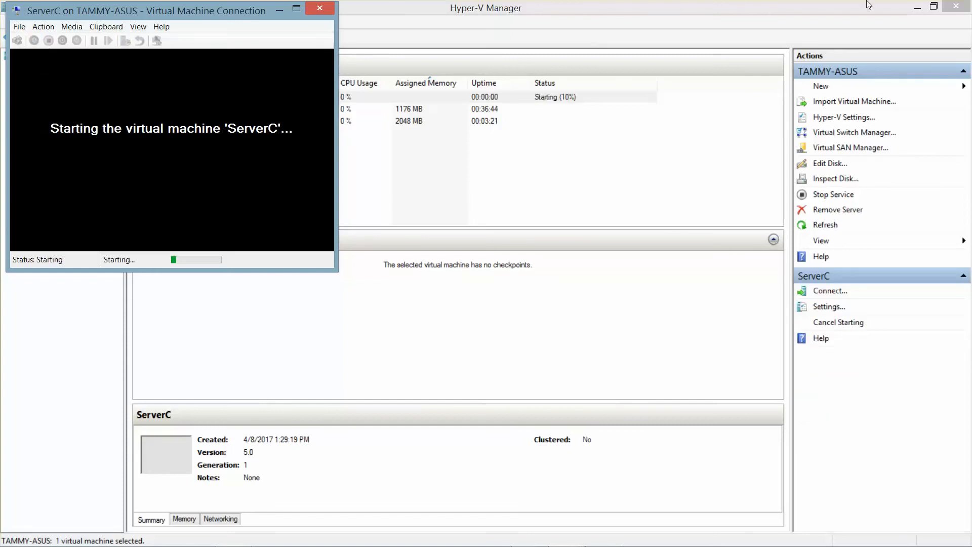
left_click(918, 6)
left_click(917, 6)
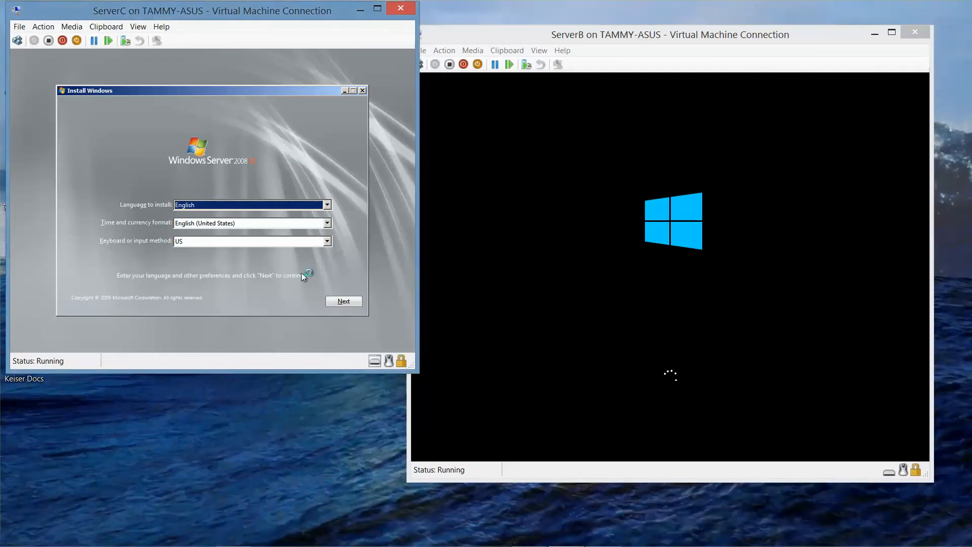
Start a custom clean install of Windows Server 2008 R2 Standard (Full Installation), accepting the license terms.
left_click(343, 301)
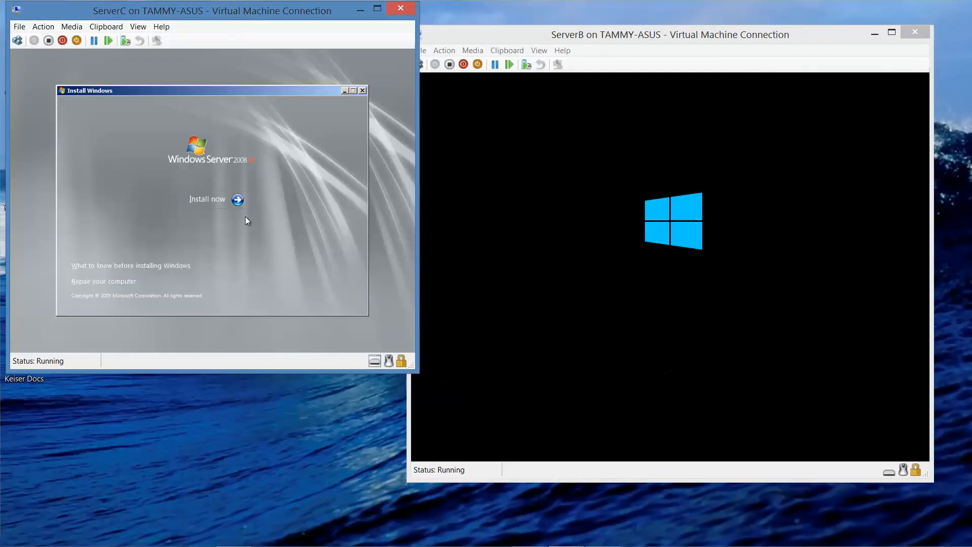
left_click(215, 196)
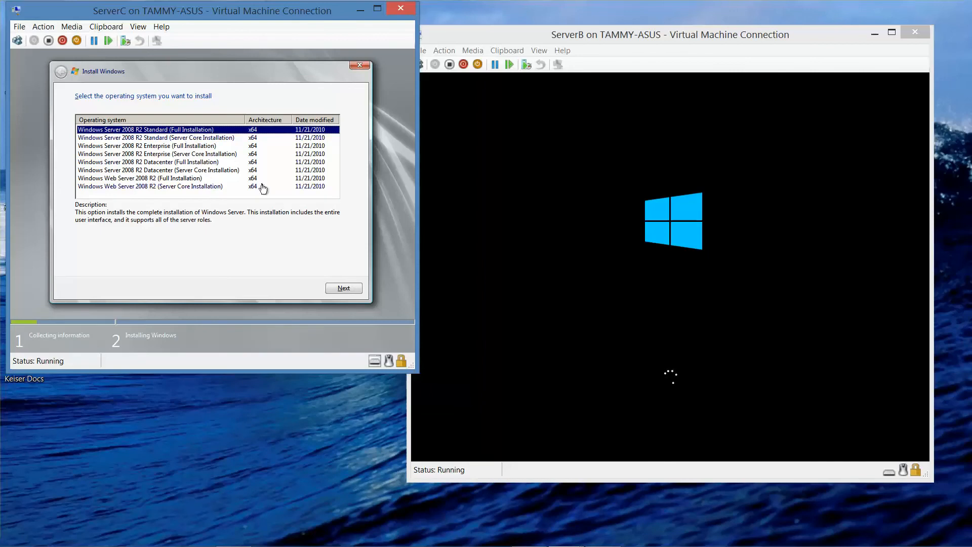
left_click(345, 295)
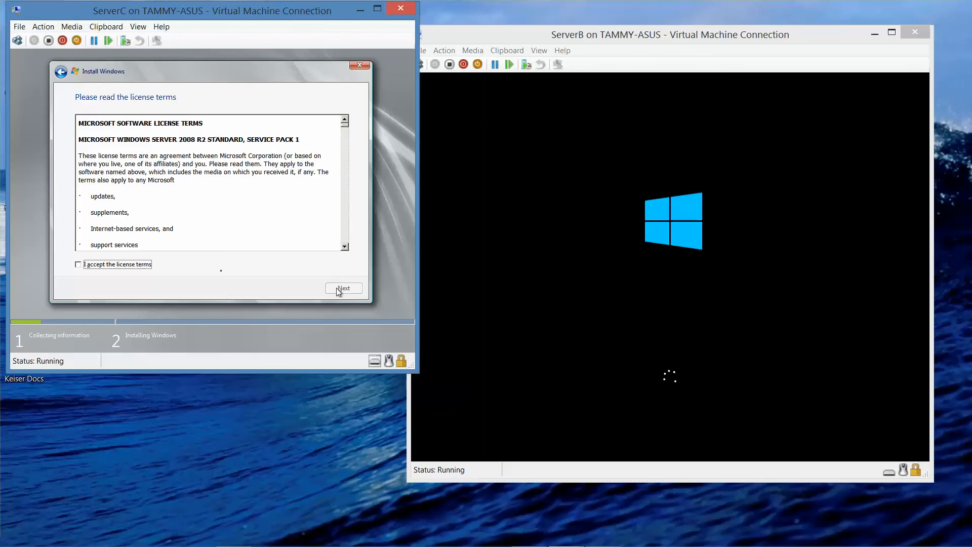
left_click(104, 264)
left_click(345, 288)
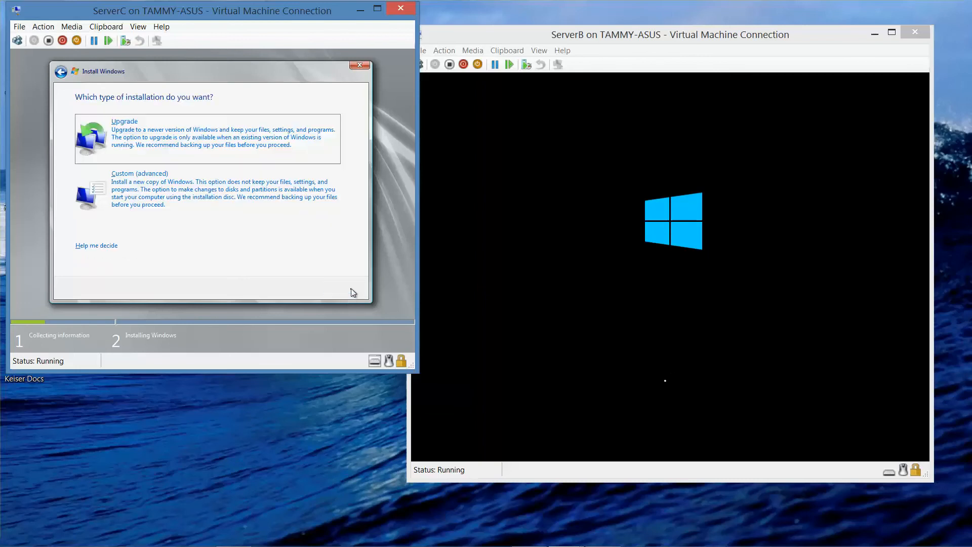
left_click(255, 204)
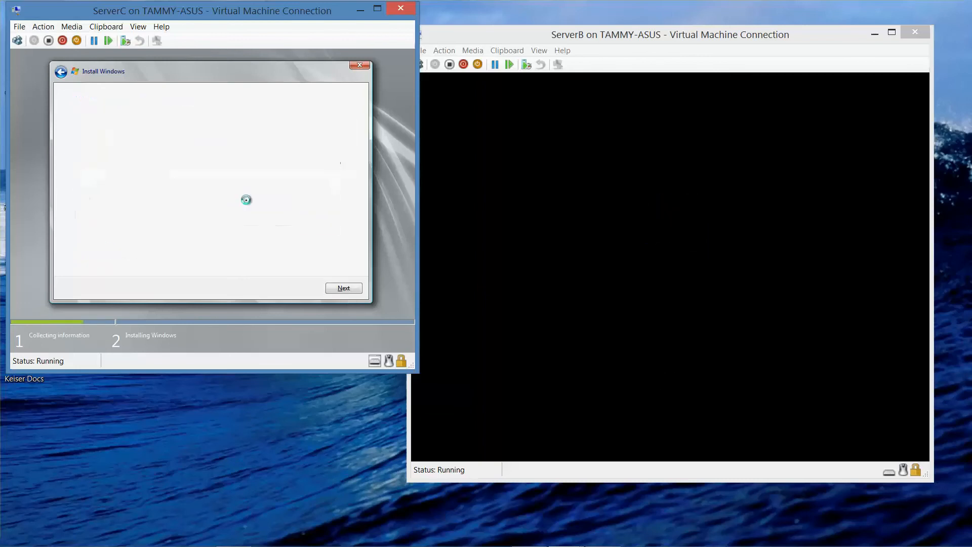
left_click(356, 289)
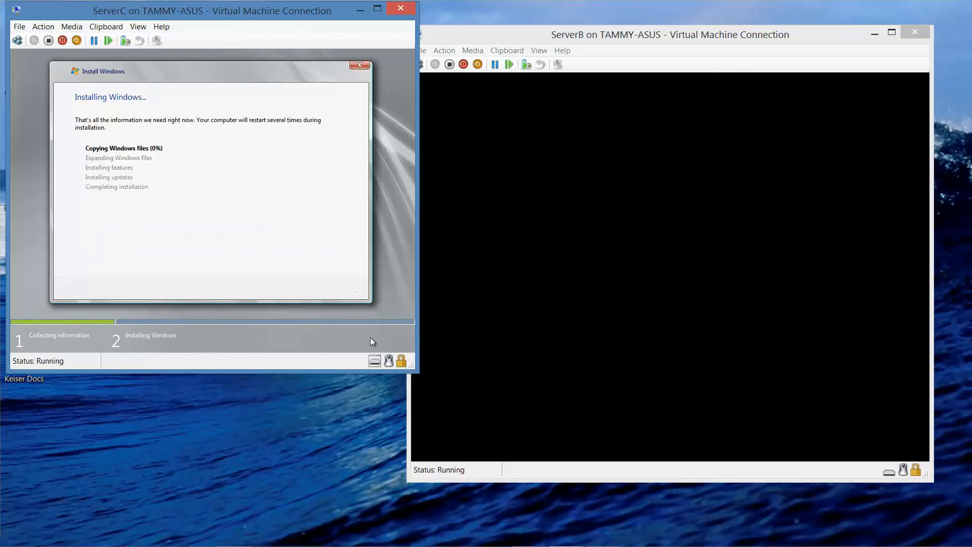
left_click(600, 536)
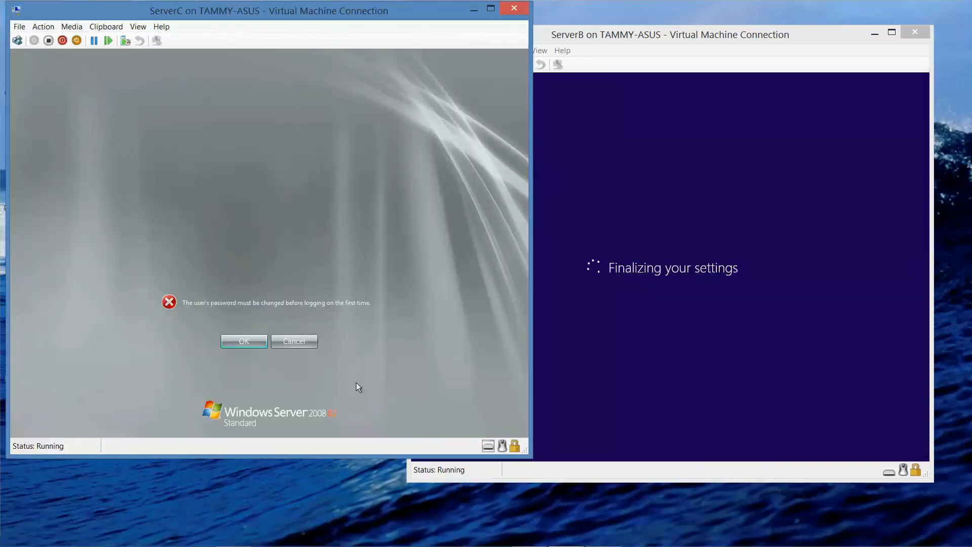
Acknowledge the must-change notice, enter the new Administrator password twice, and confirm the change.
left_click(231, 343)
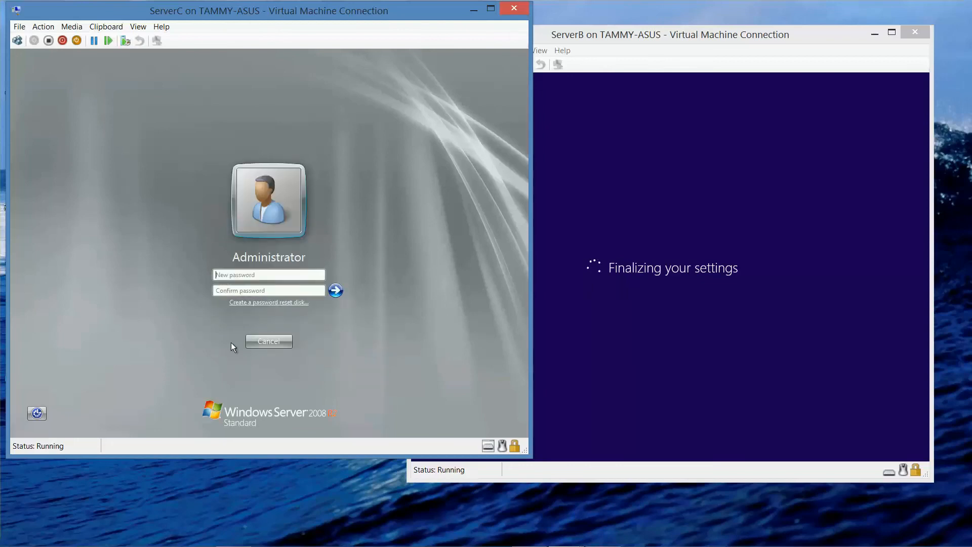
type("Pa$$w0rd")
key("Tab")
type("Pa$$w0rd")
key("Return")
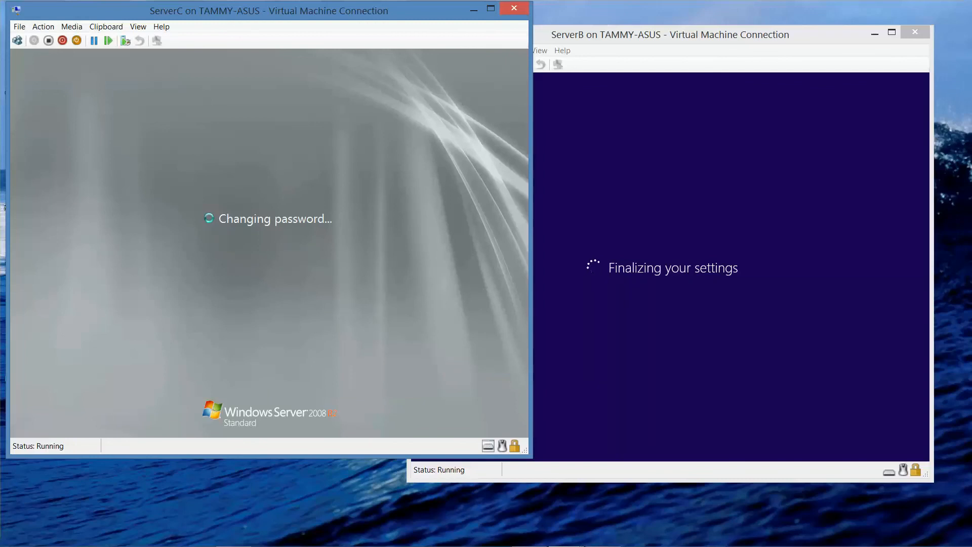
mouse_move(347, 544)
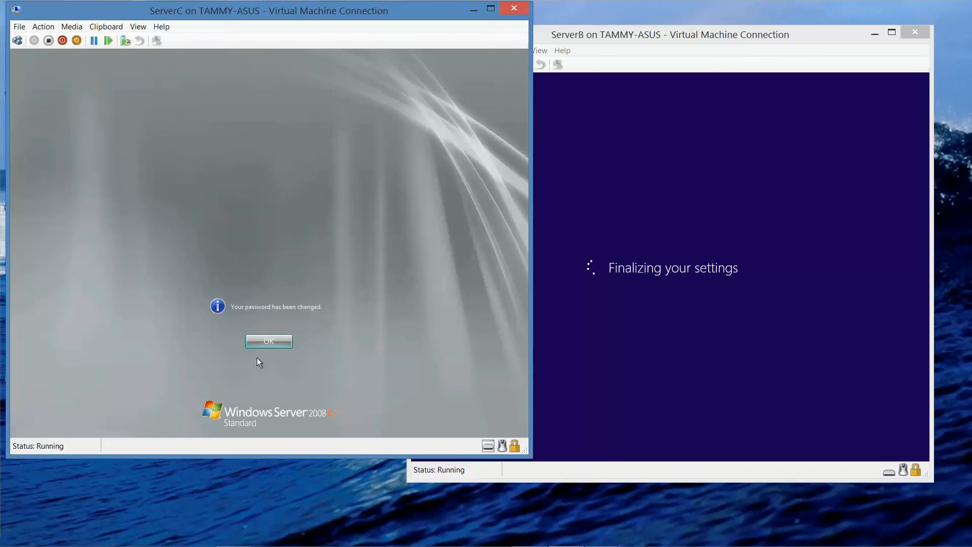
left_click(271, 342)
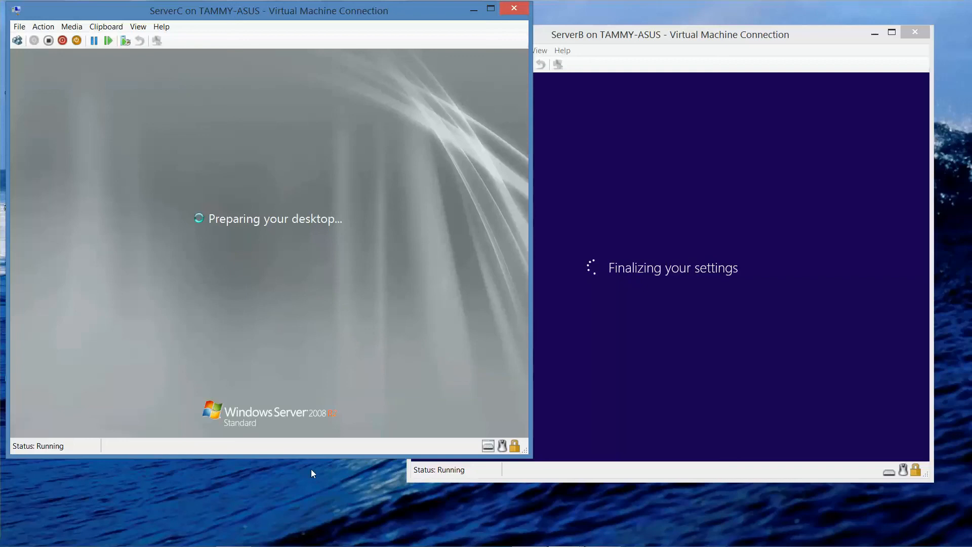
Wait for ServerC's desktop to load with Windows Explorer open at Libraries.
mouse_move(531, 536)
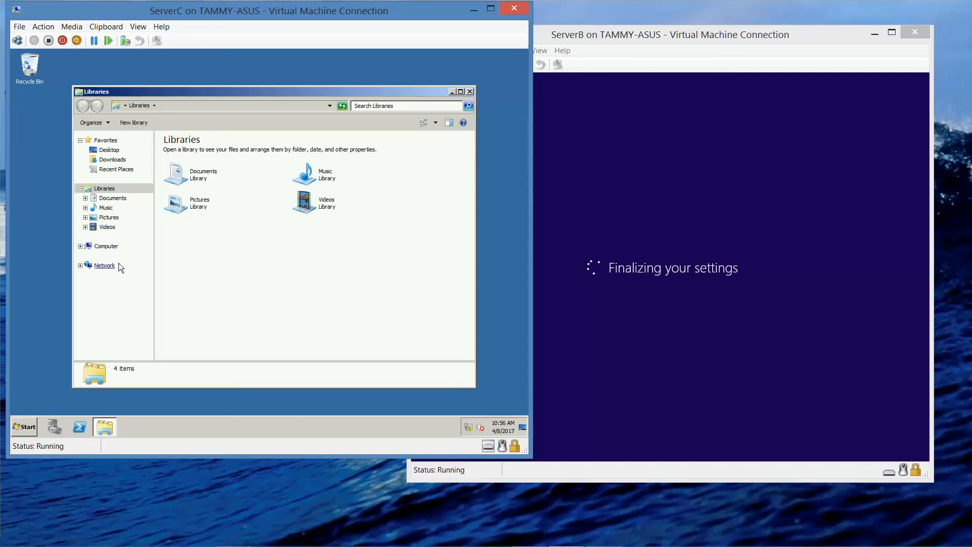
From the Network folder, turn on network discovery and file sharing, choosing Yes for public networks.
left_click(112, 267)
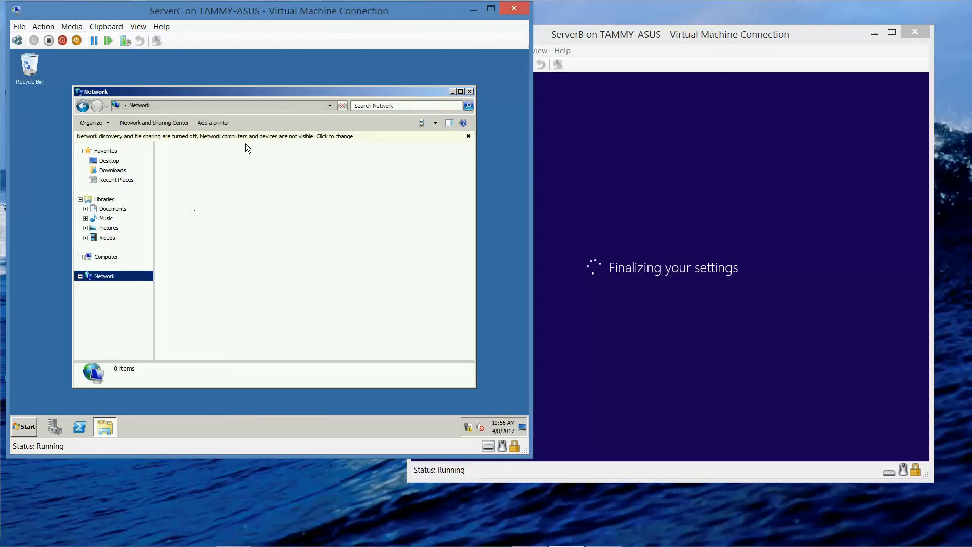
left_click(254, 139)
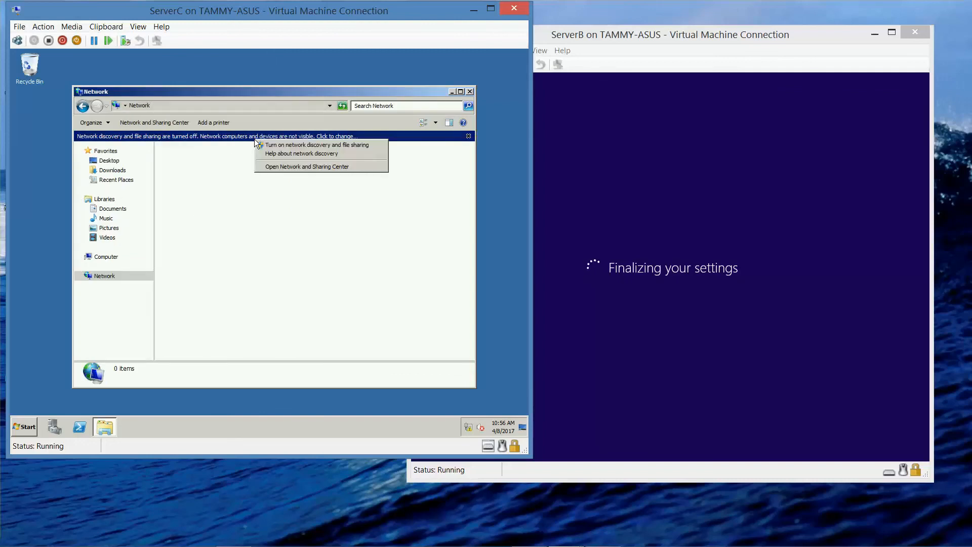
left_click(285, 147)
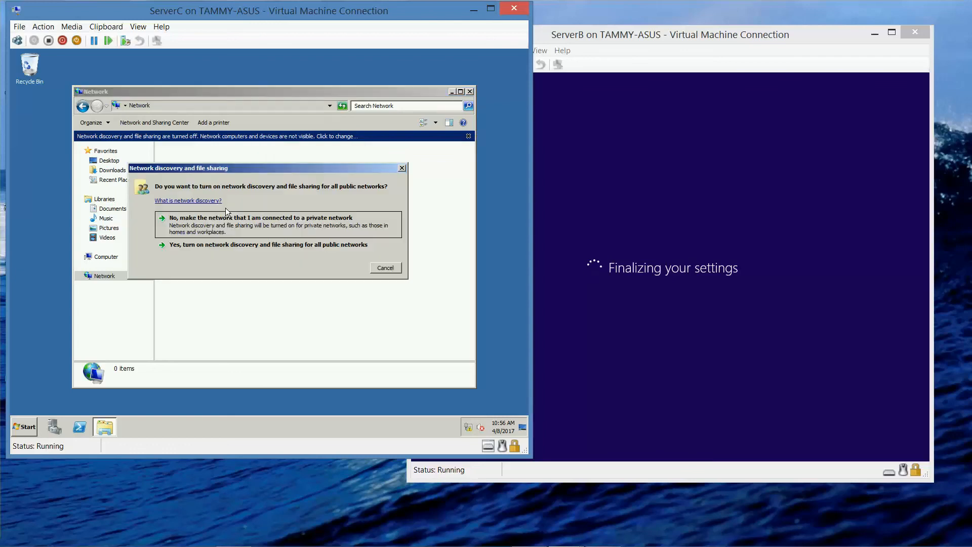
left_click(235, 246)
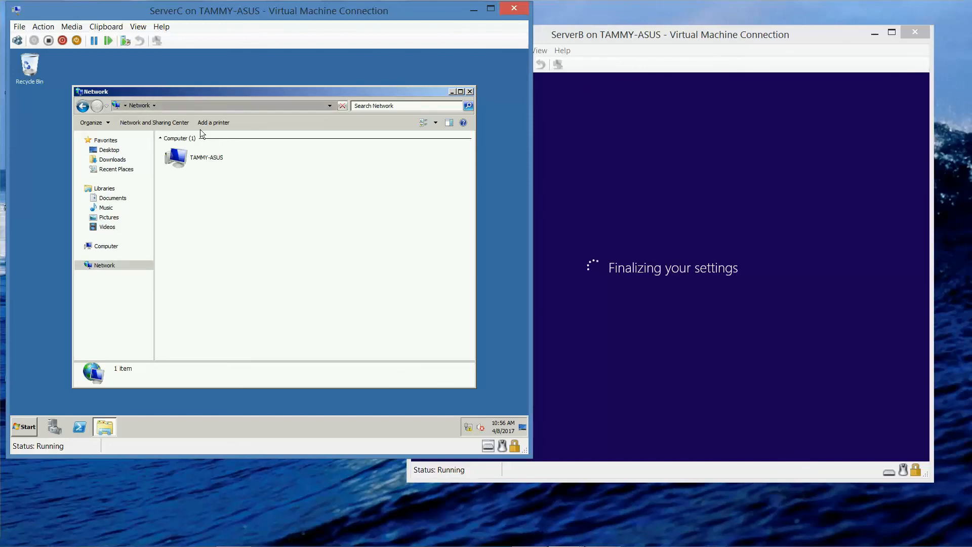
Navigate Explorer to \\servera to list ServerA's shares.
left_click(180, 105)
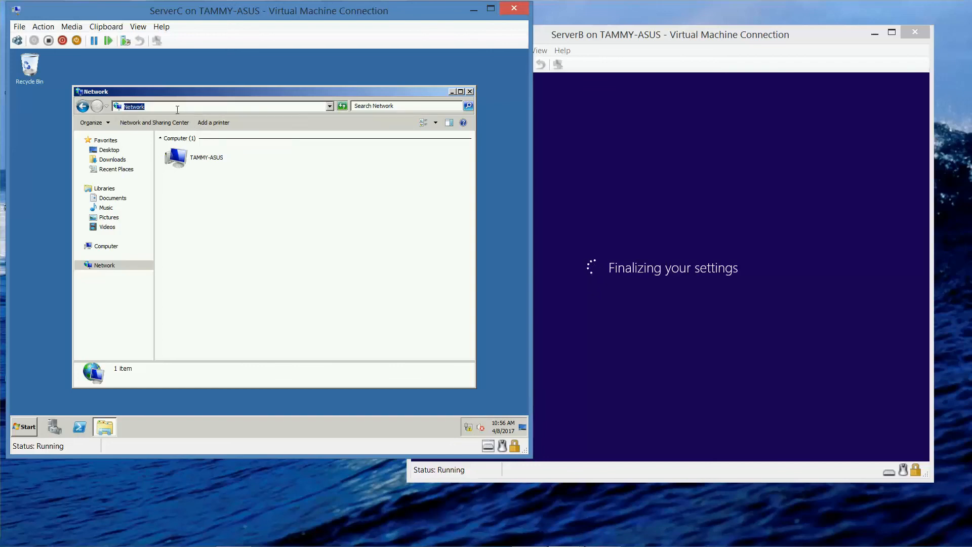
type("\\\\servera")
key("Return")
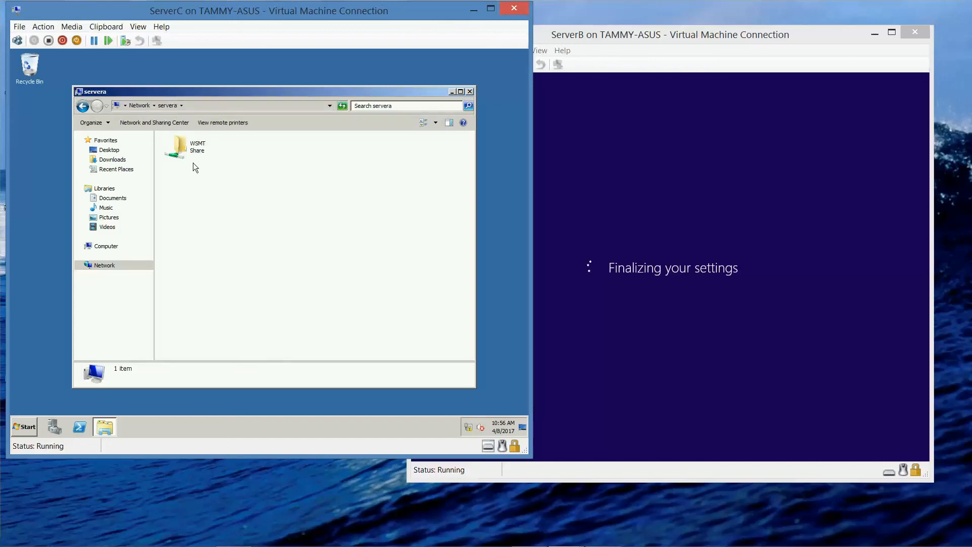
Open the WSMT share, check the SMT_ws08R2_amd64 folder's files, and return to the share listing.
left_click(218, 148)
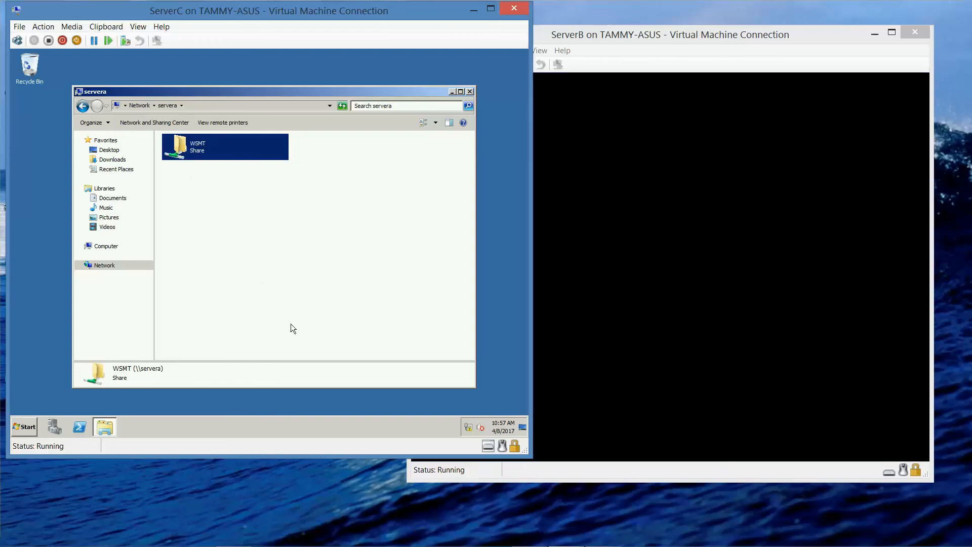
mouse_move(493, 544)
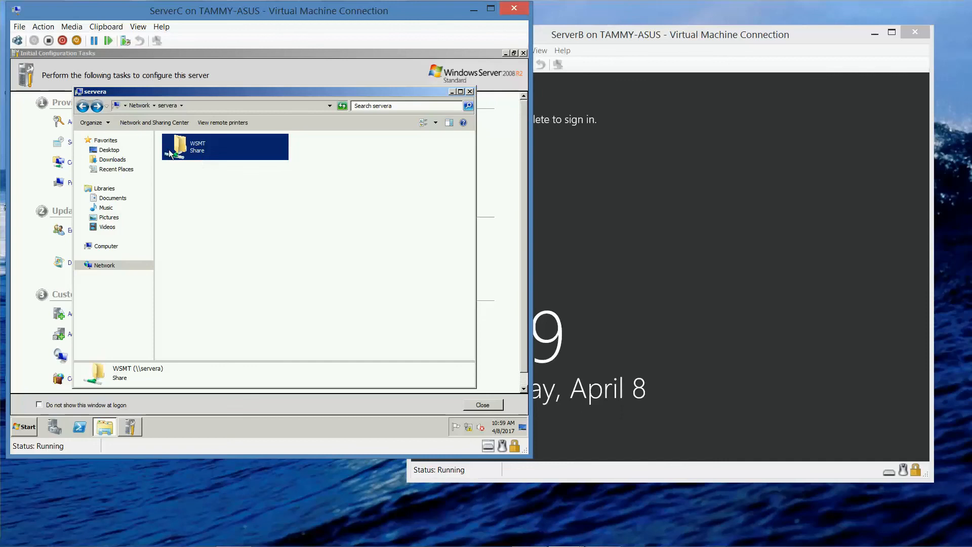
double_click(195, 152)
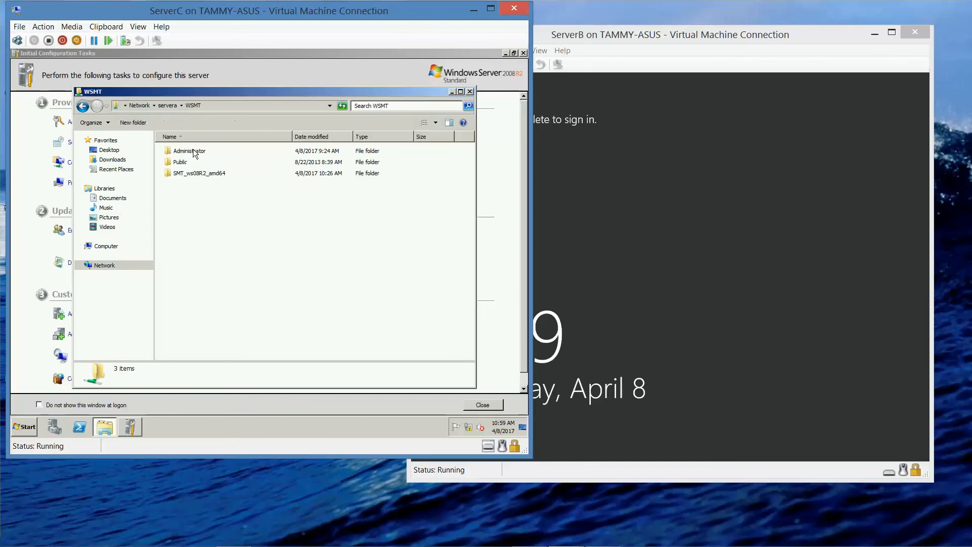
left_click(206, 175)
double_click(205, 174)
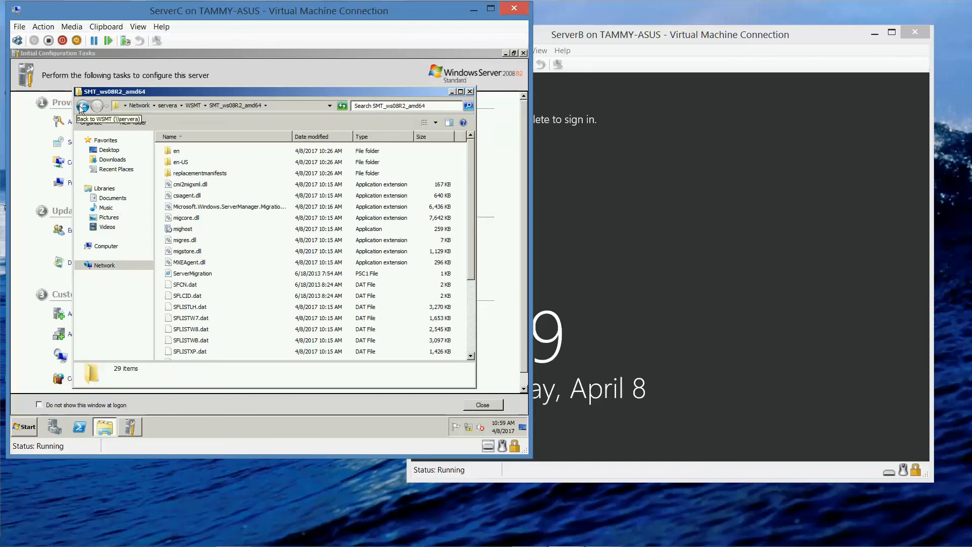
left_click(82, 106)
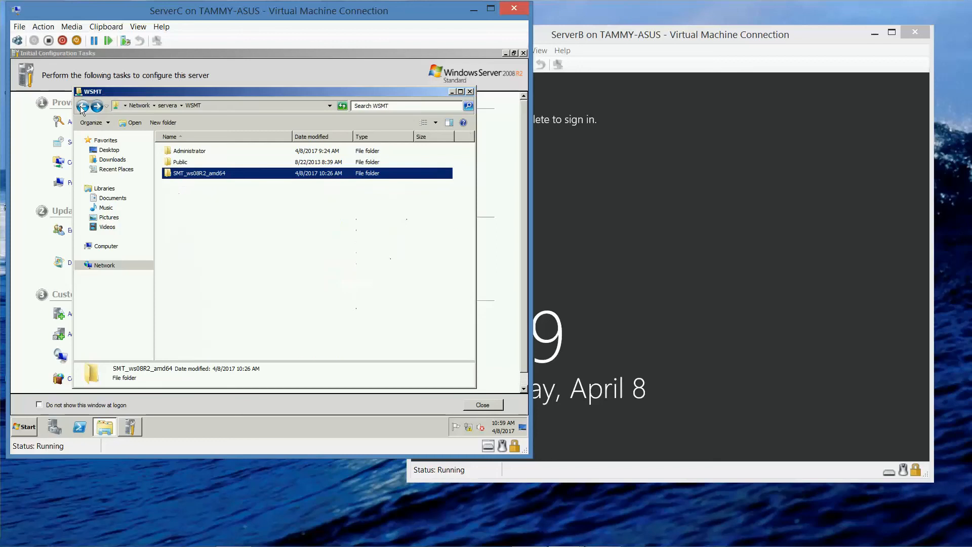
right_click(233, 177)
Copy SMT_ws08R2_amd64 and paste it into C:\Users on ServerC.
left_click(262, 235)
left_click(107, 246)
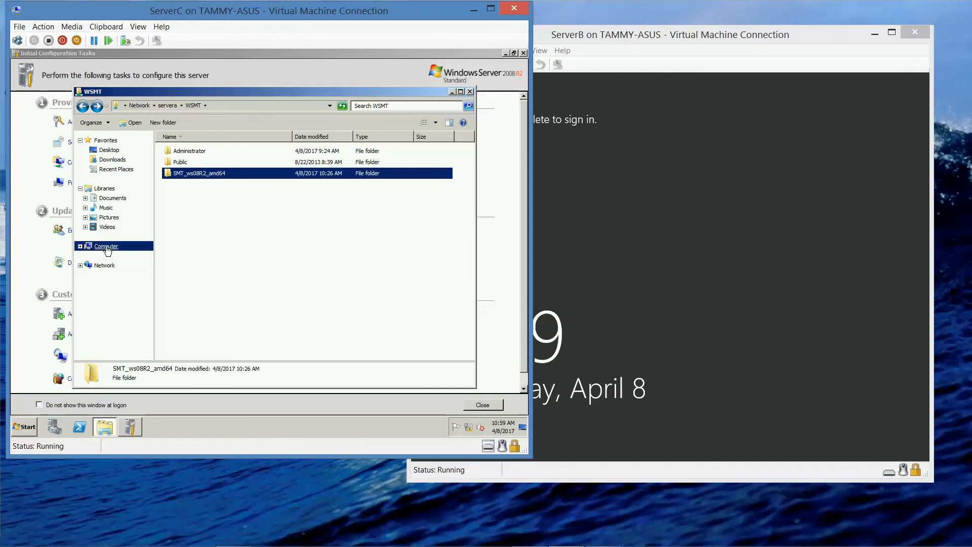
double_click(245, 164)
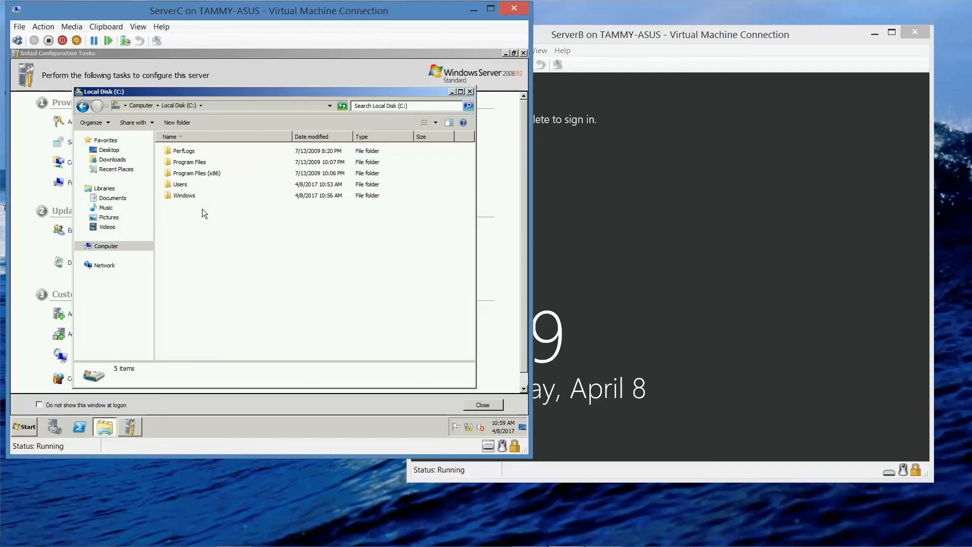
double_click(186, 186)
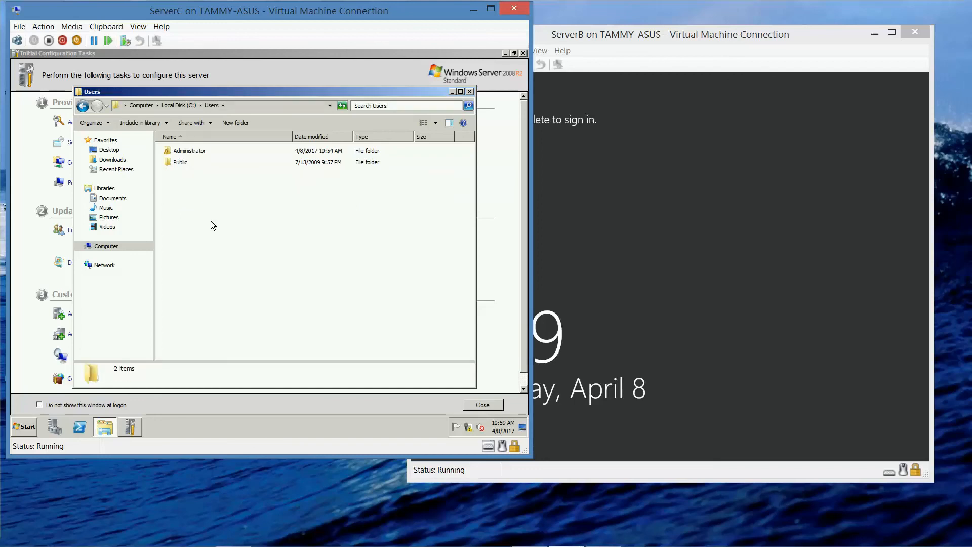
key("ctrl+v")
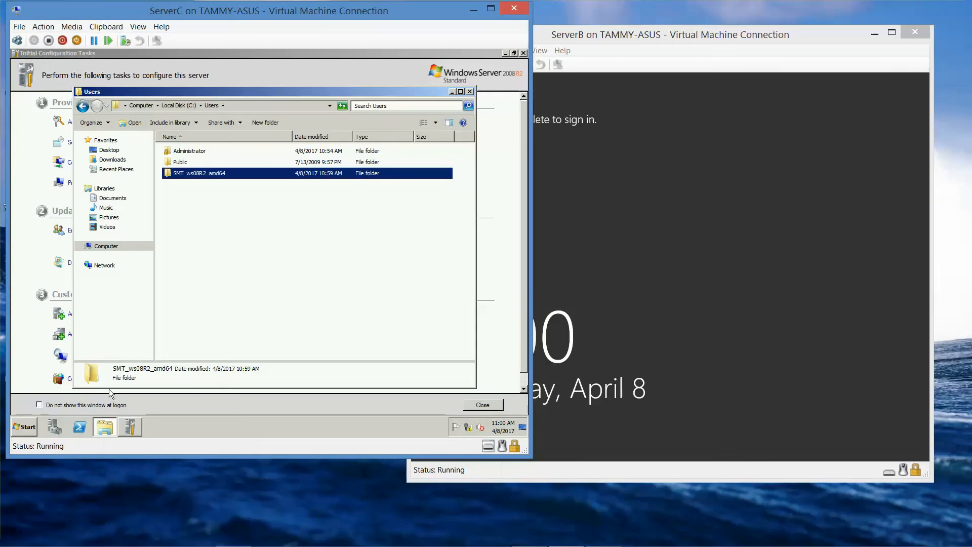
Verify the copied SMT_ws08R2_amd64 folder's contents, then close Explorer.
double_click(196, 173)
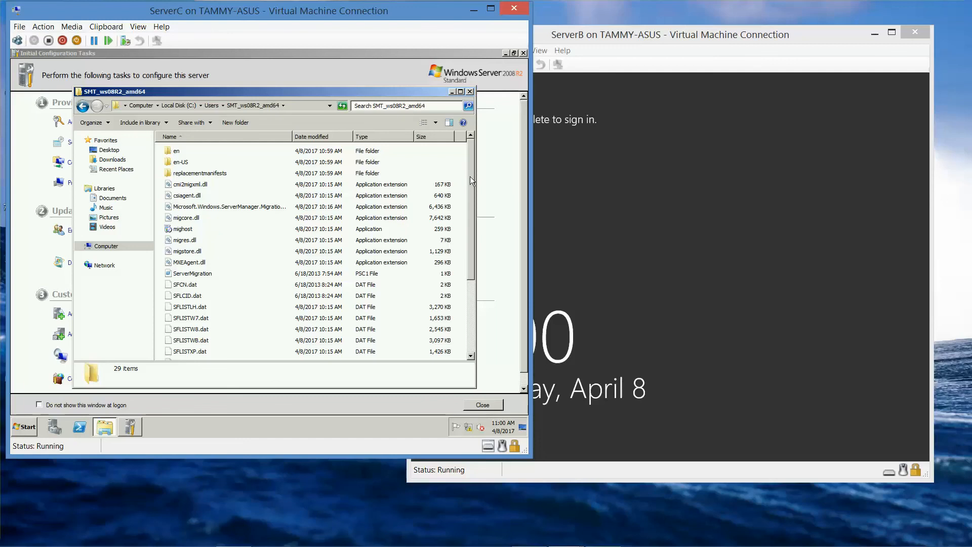
mouse_move(470, 177)
left_mouse_down()
mouse_move(464, 208)
mouse_move(480, 294)
mouse_move(470, 170)
left_mouse_up()
mouse_move(592, 536)
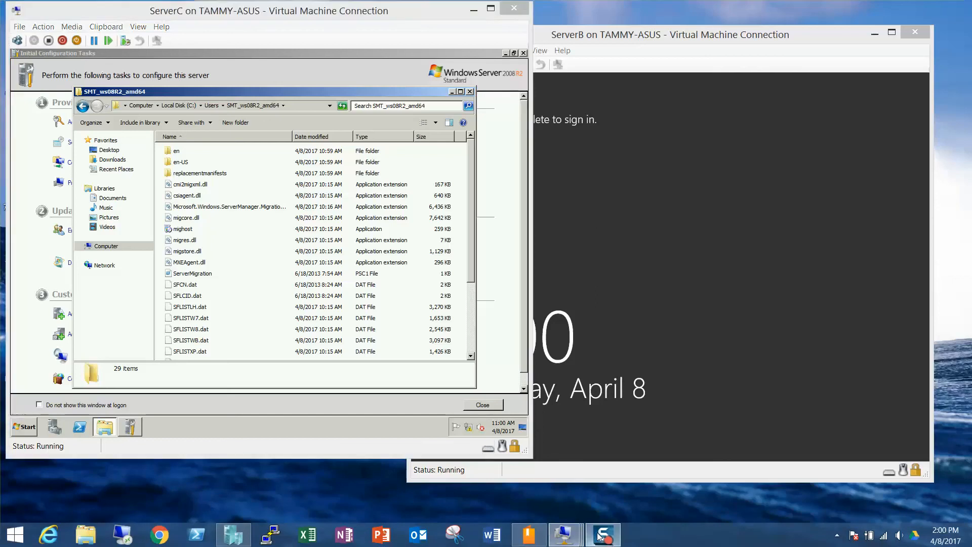
left_click(470, 91)
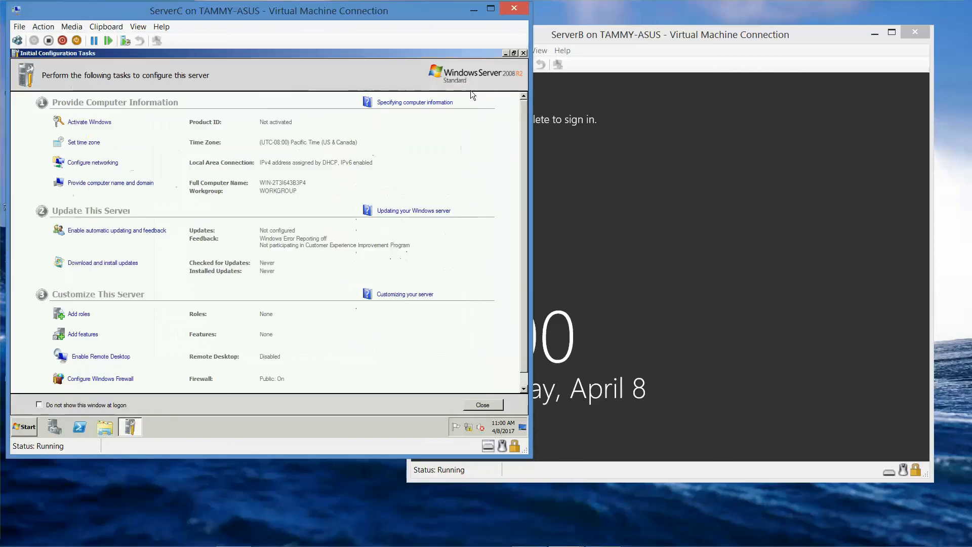
Dismiss Initial Configuration Tasks and run Command Prompt as administrator from the Start menu.
mouse_move(618, 534)
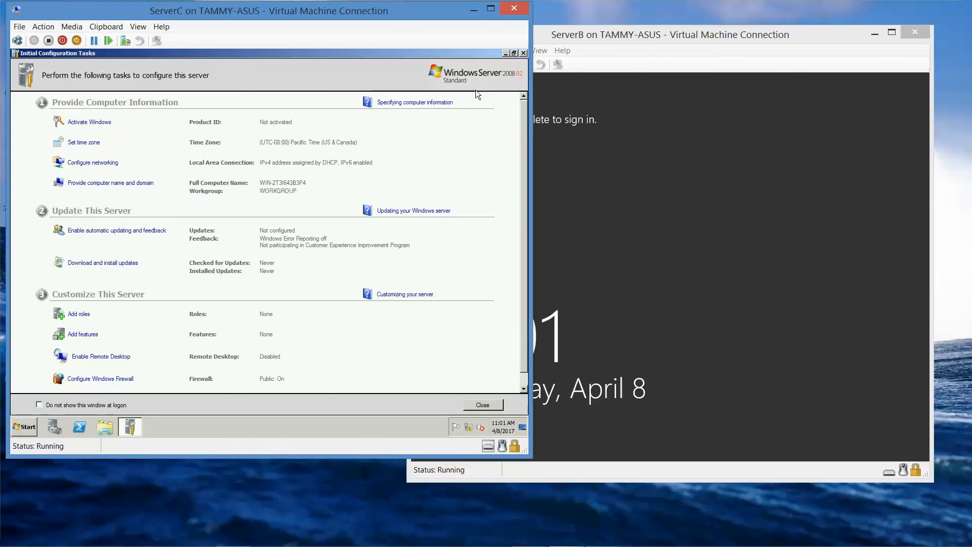
left_click(505, 53)
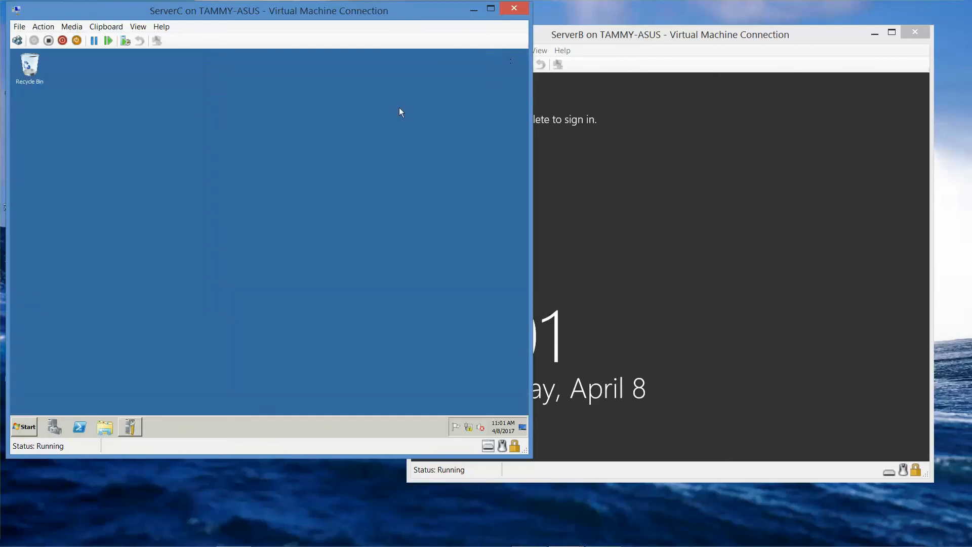
left_click(22, 427)
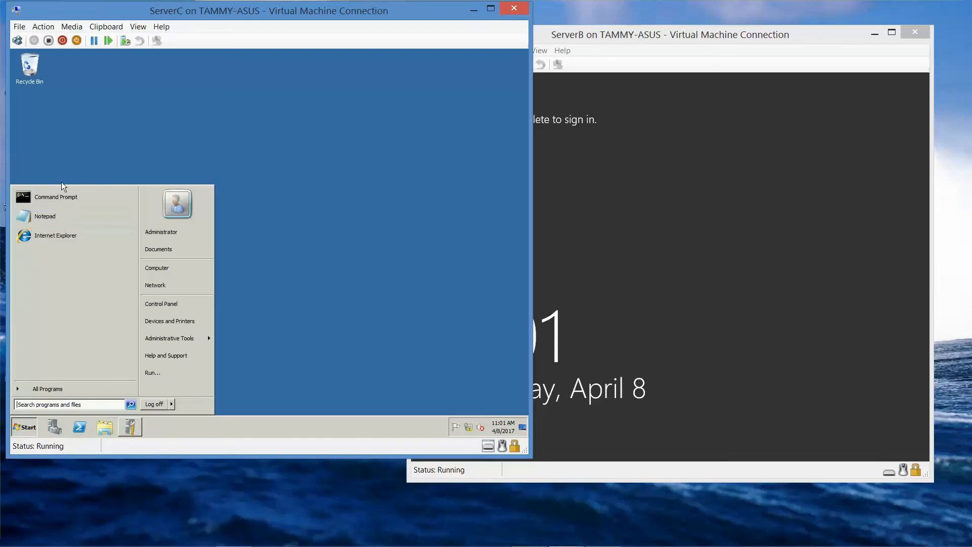
right_click(61, 191)
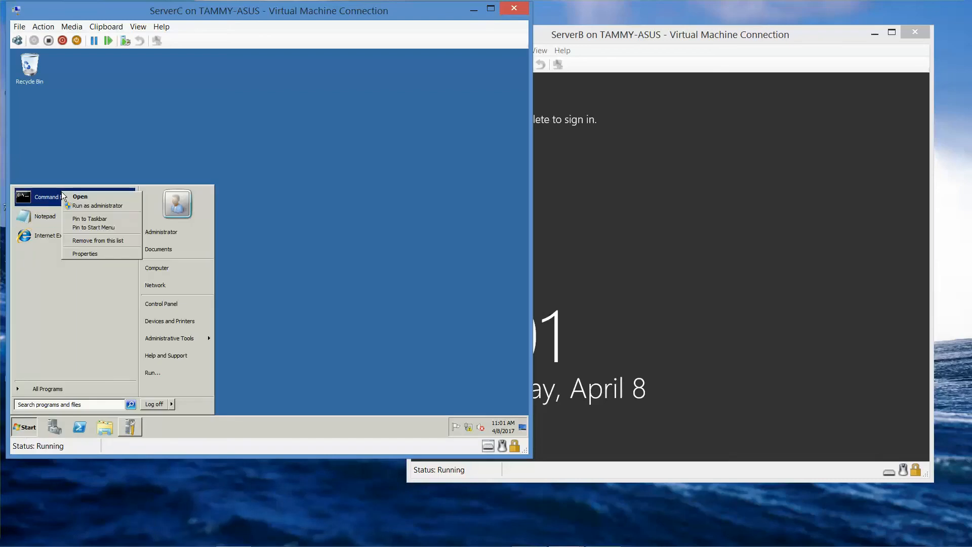
left_click(82, 206)
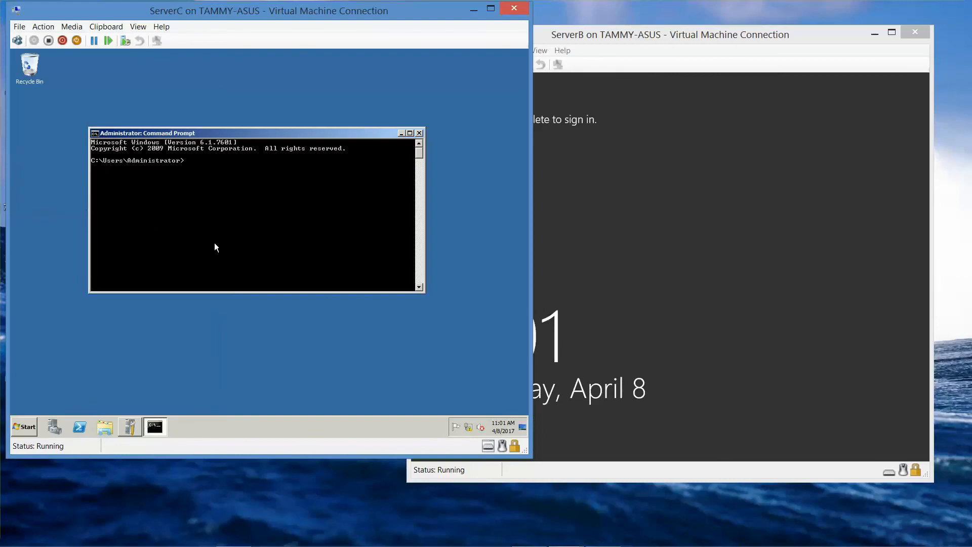
Set the Command Prompt font to Consolas, size 28.
right_click(284, 135)
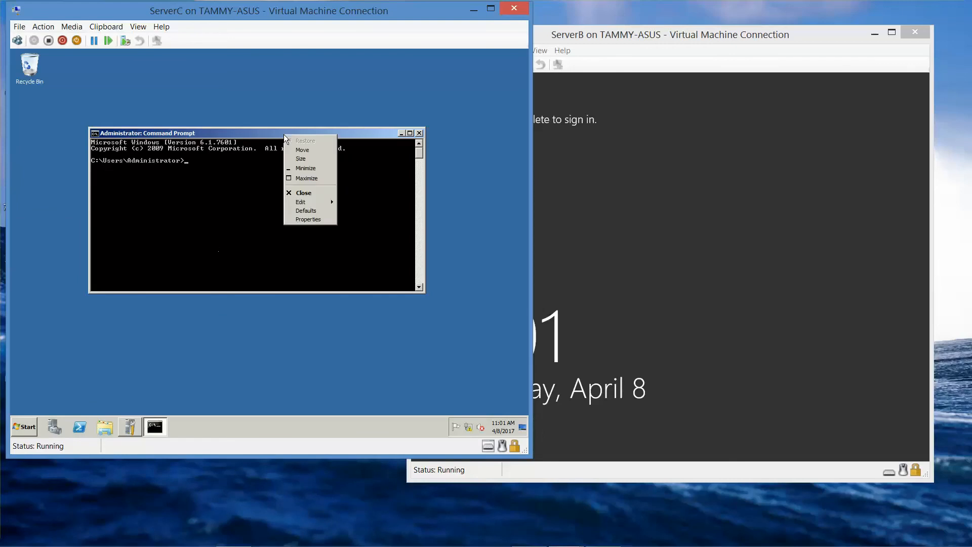
left_click(319, 220)
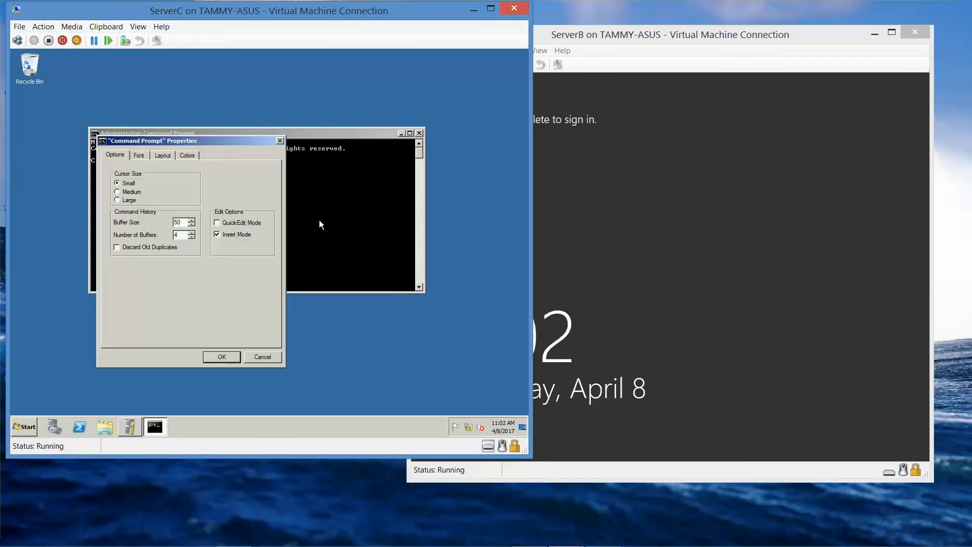
left_click(136, 156)
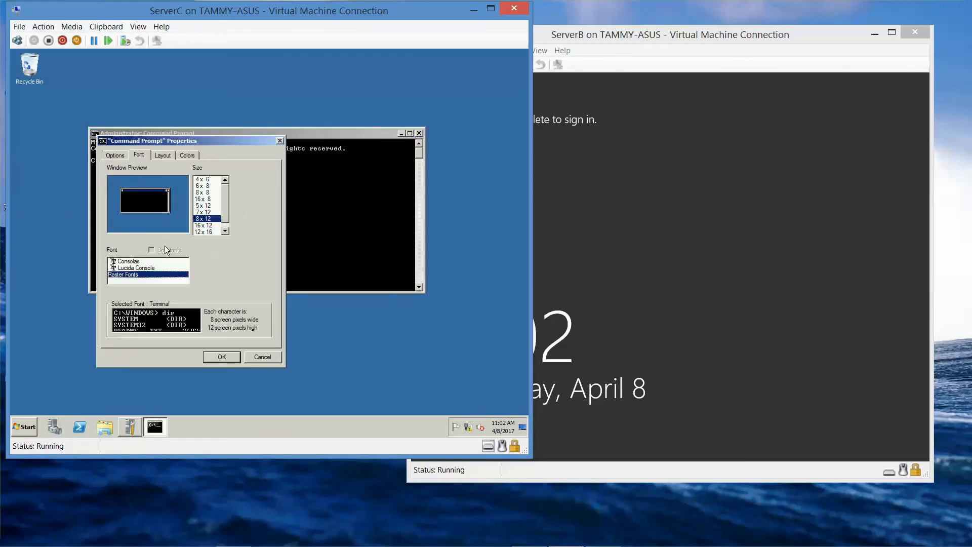
left_click(146, 262)
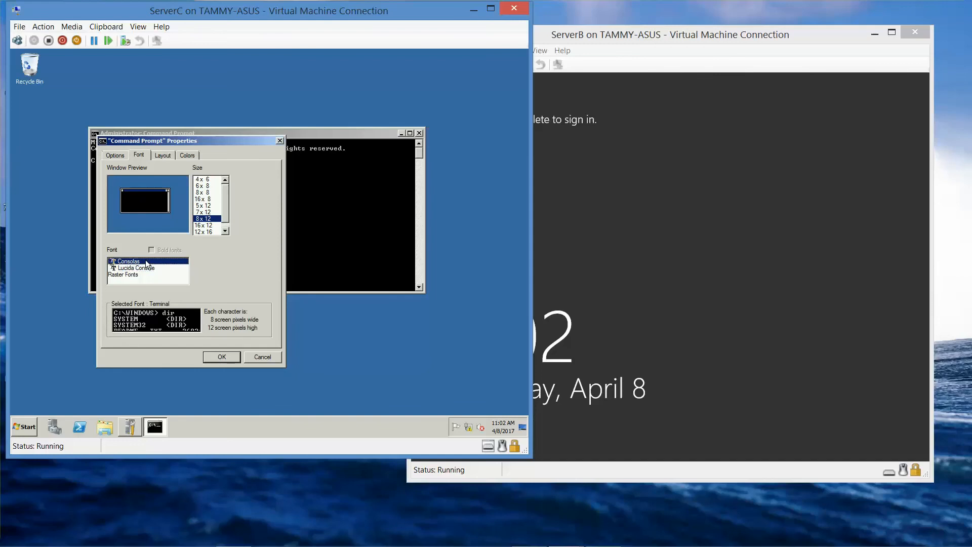
left_click(198, 228)
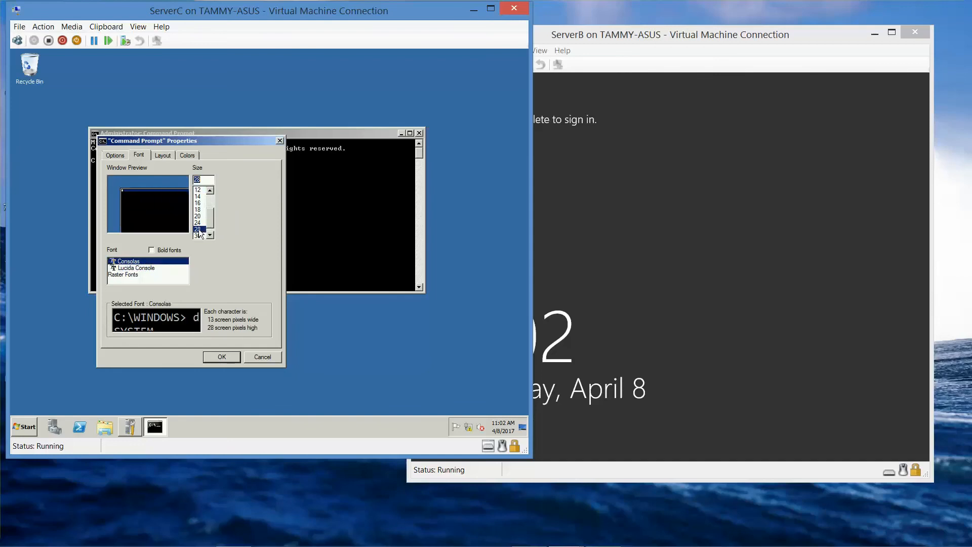
left_click(221, 357)
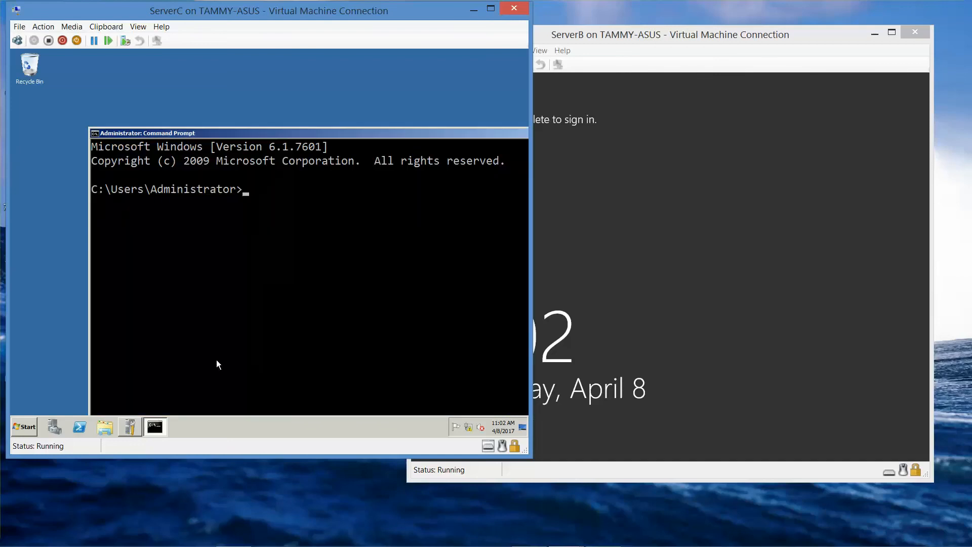
Change to C:\Users with cd \users and list its contents with dir.
type("cd")
type("..")
key("BackSpace")
key("BackSpace")
type("\\users")
key("Return")
type("dir")
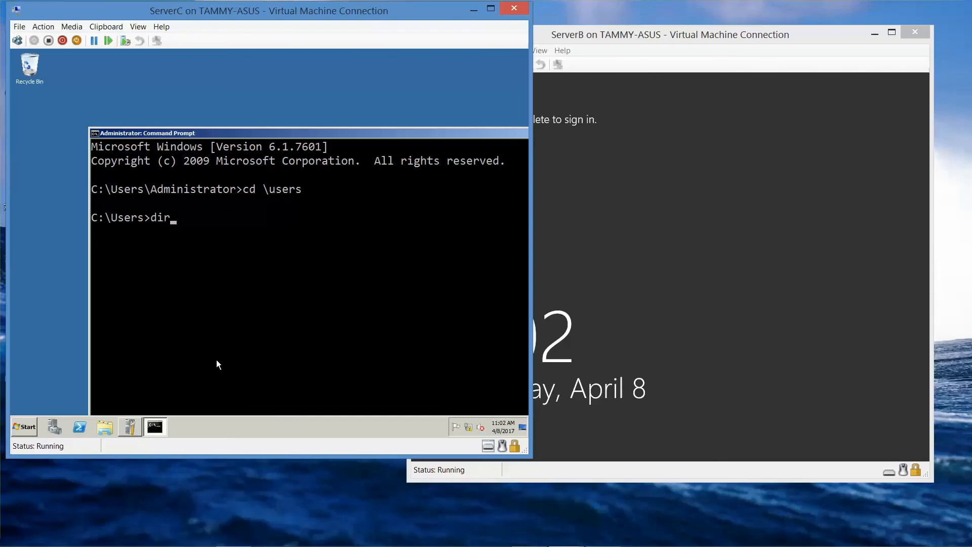
key("Return")
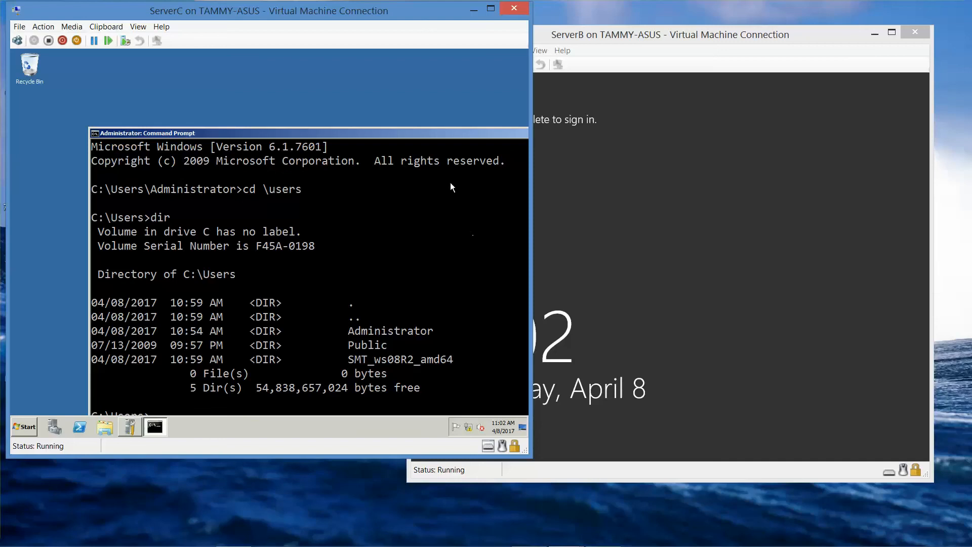
Enter the smt_ws08r2_amd64 folder and run smigdeploy.exe.
left_click_drag(416, 136, 359, 71)
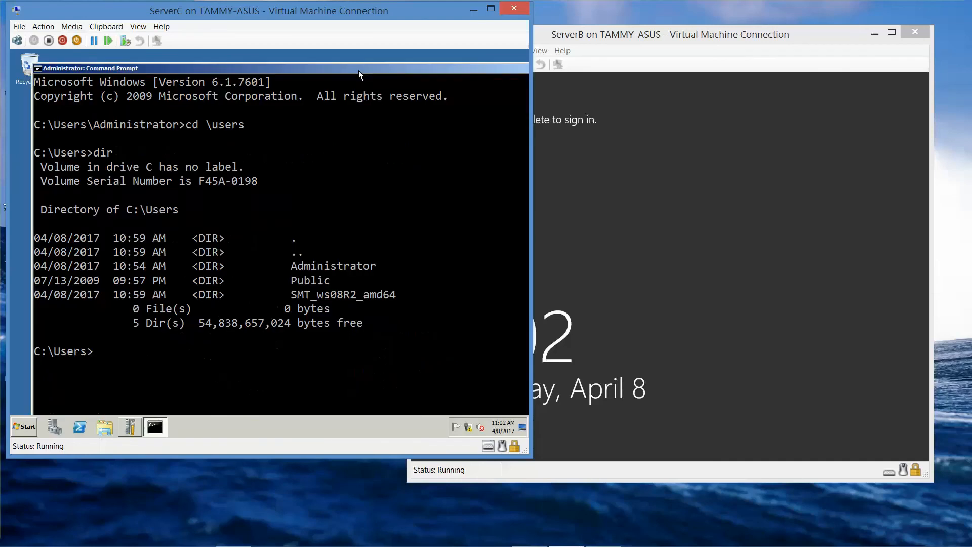
type("cd smt_ws08r2_")
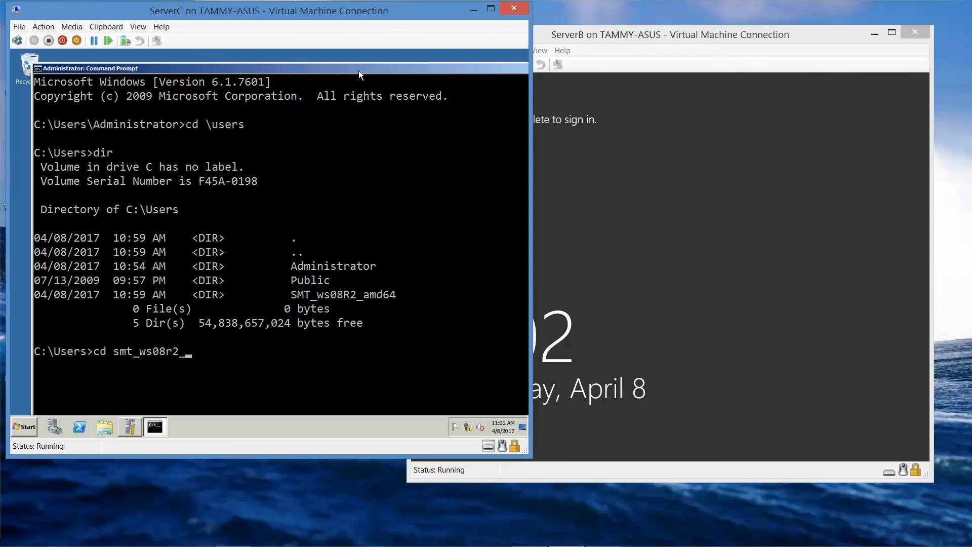
type("amd64")
key("Return")
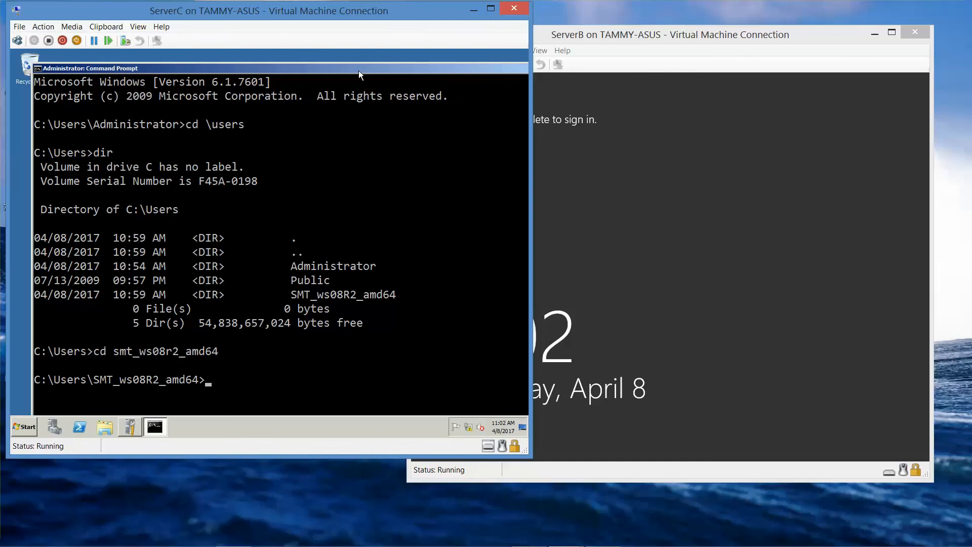
type("smigdepllo")
key("BackSpace")
key("BackSpace")
type("oy.exe")
key("Return")
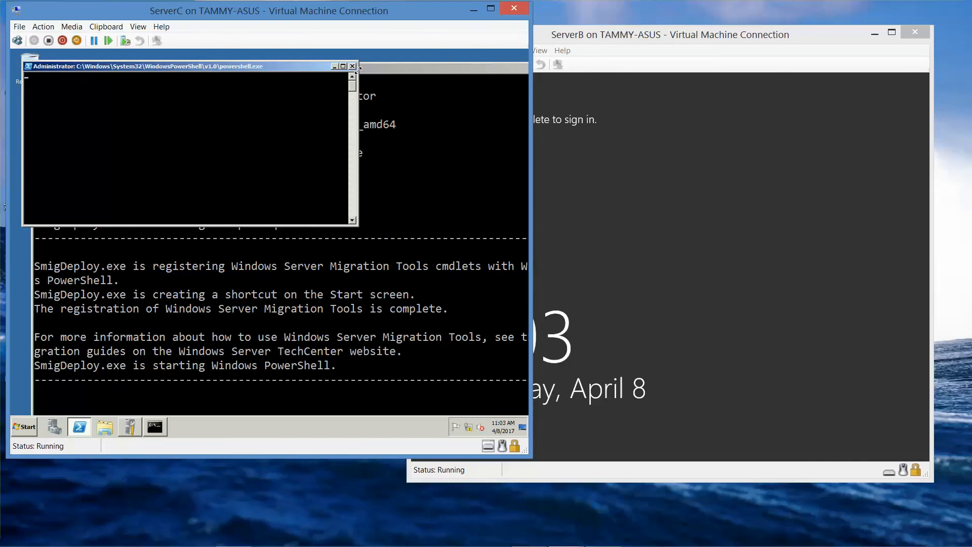
Set the Administrator PowerShell window's font to Consolas, size 28.
right_click(215, 67)
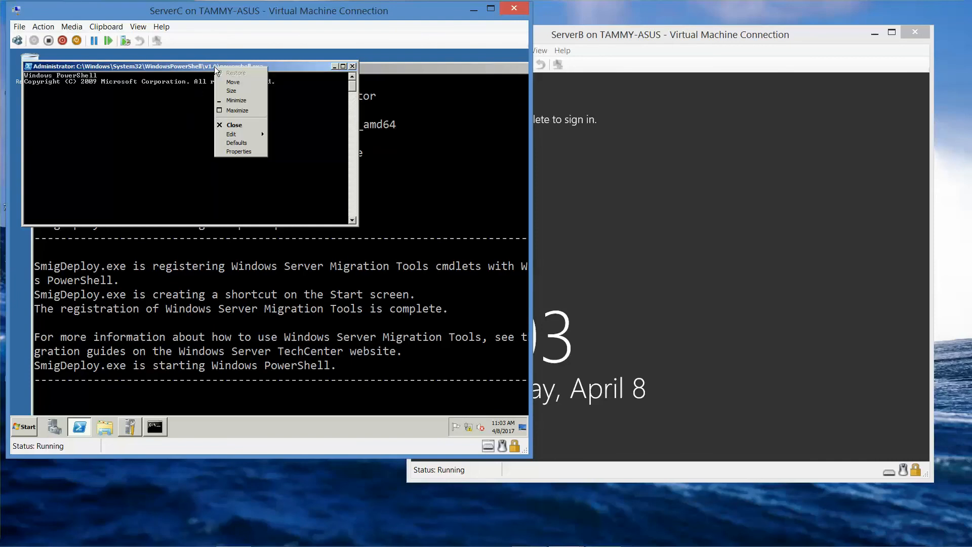
left_click(246, 152)
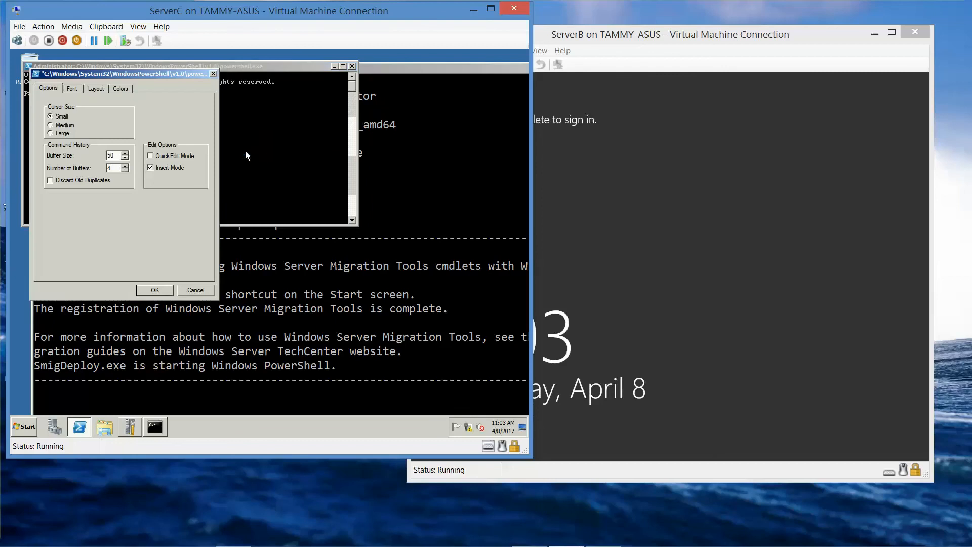
left_click(73, 89)
left_click(111, 195)
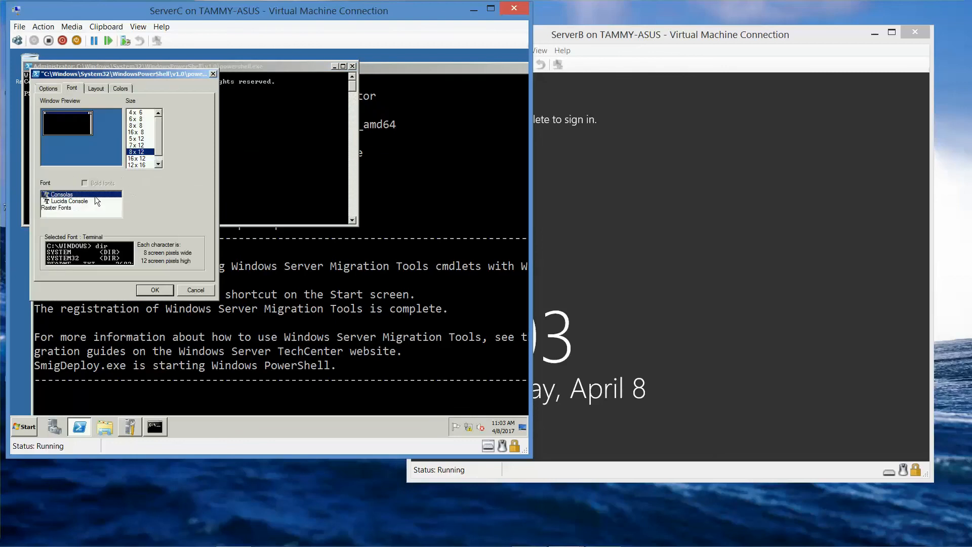
left_click(133, 163)
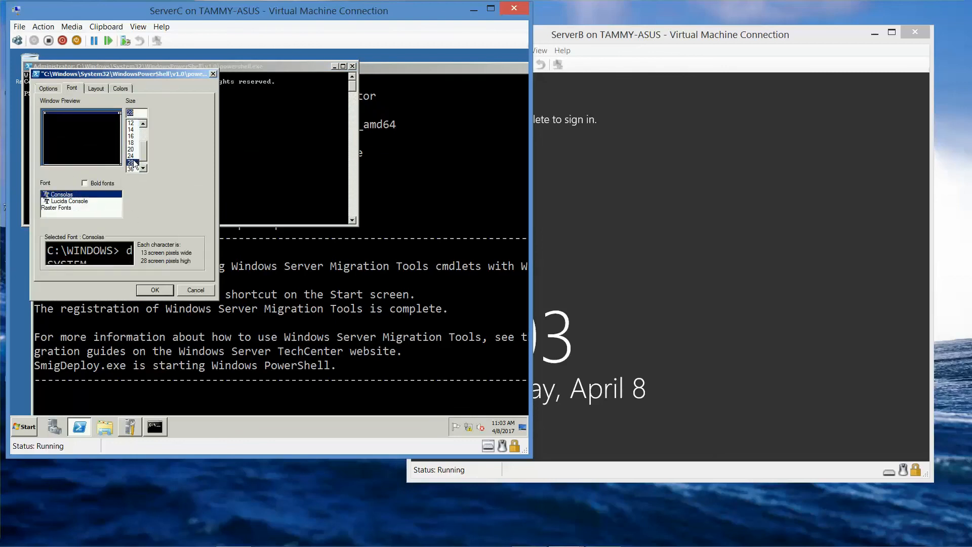
left_click(154, 289)
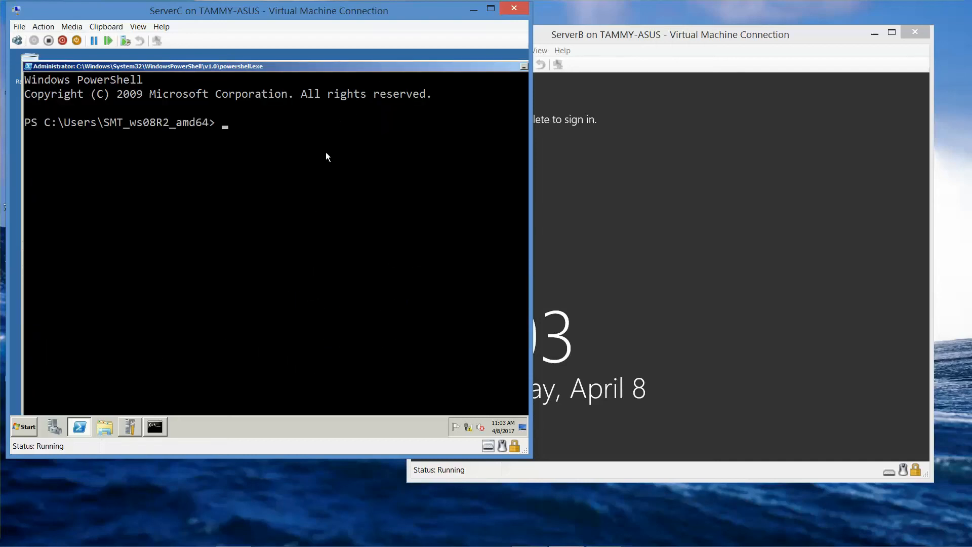
Close Initial Configuration Tasks and minimize Server Manager so PowerShell is in front.
left_click(133, 431)
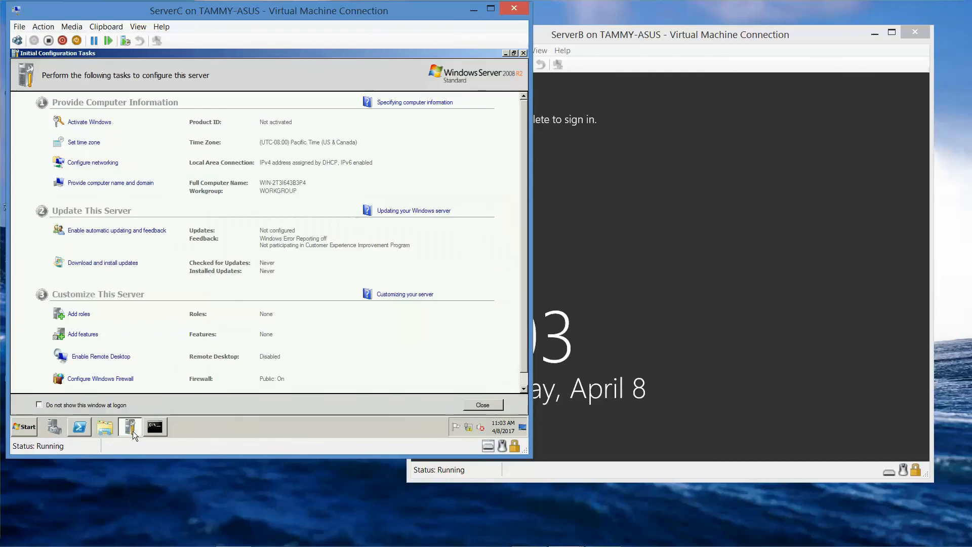
left_click(523, 54)
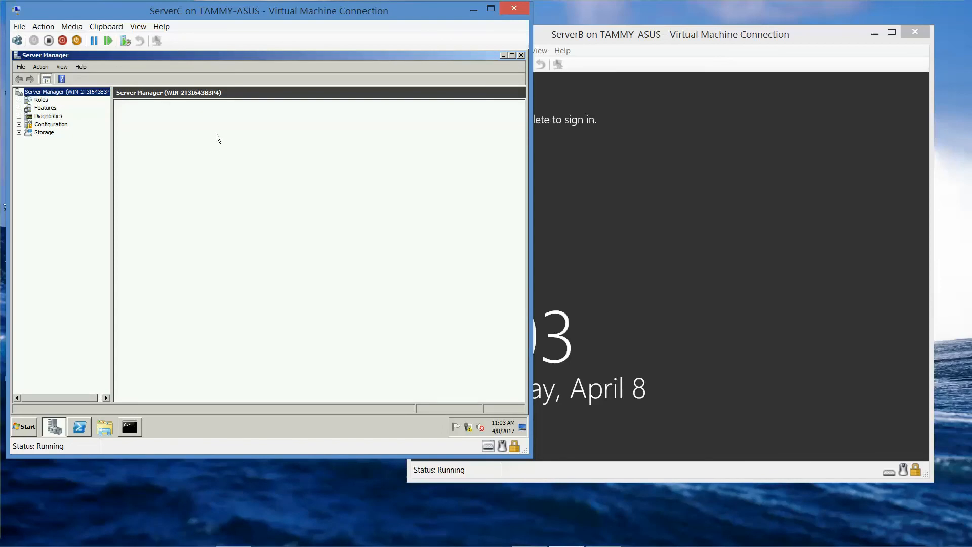
left_click(503, 55)
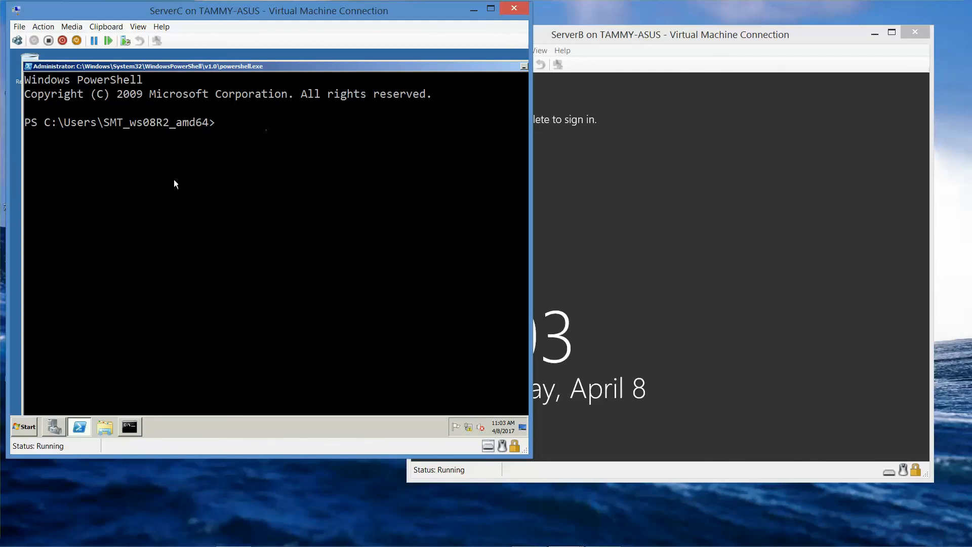
Bring ServerC's Command Prompt forward to review SmigDeploy's completed Migration Tools registration output.
left_click(130, 427)
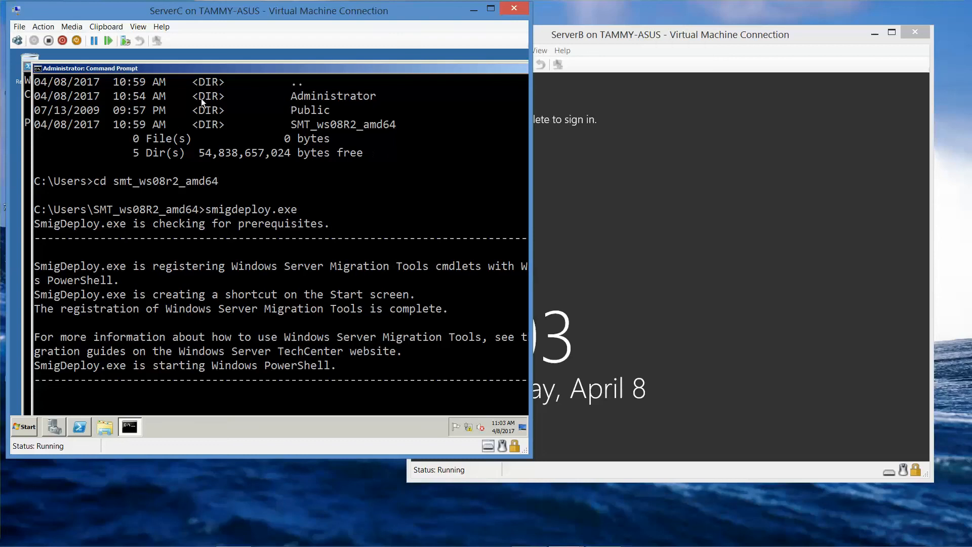
left_click_drag(233, 70, 204, 57)
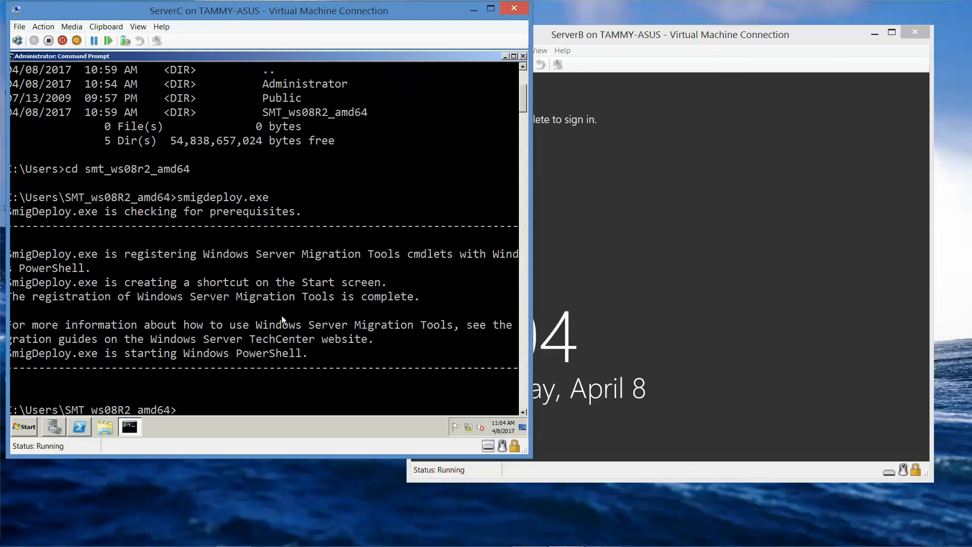
left_click_drag(235, 53, 255, 56)
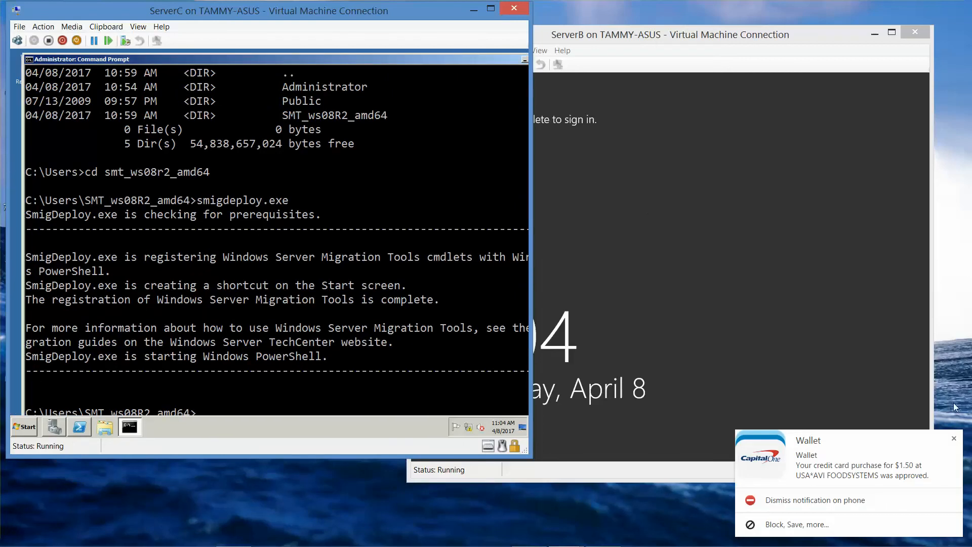
left_click(954, 438)
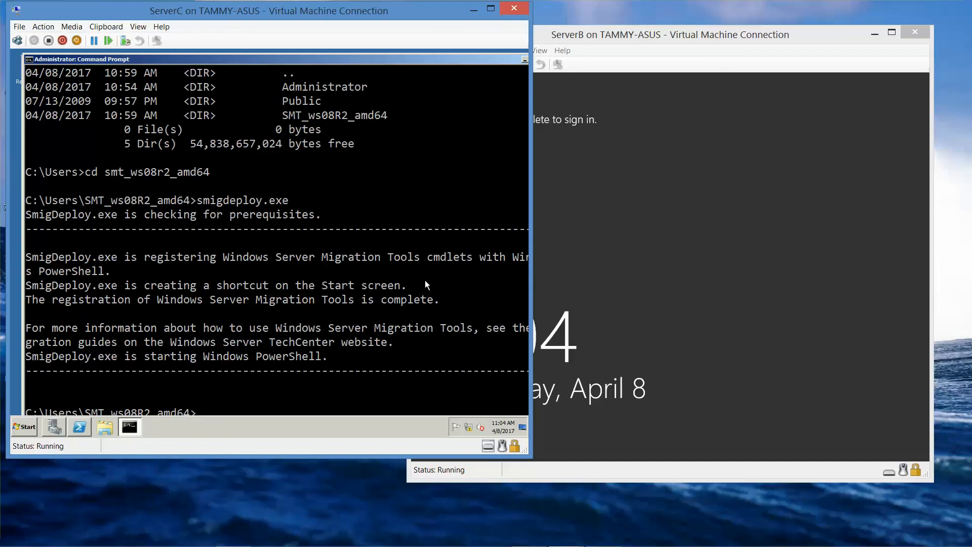
key("Return")
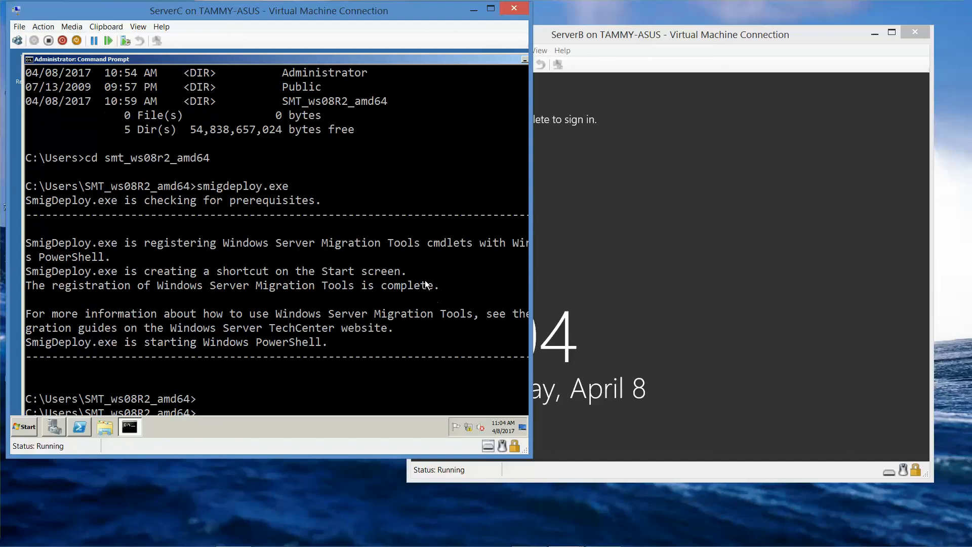